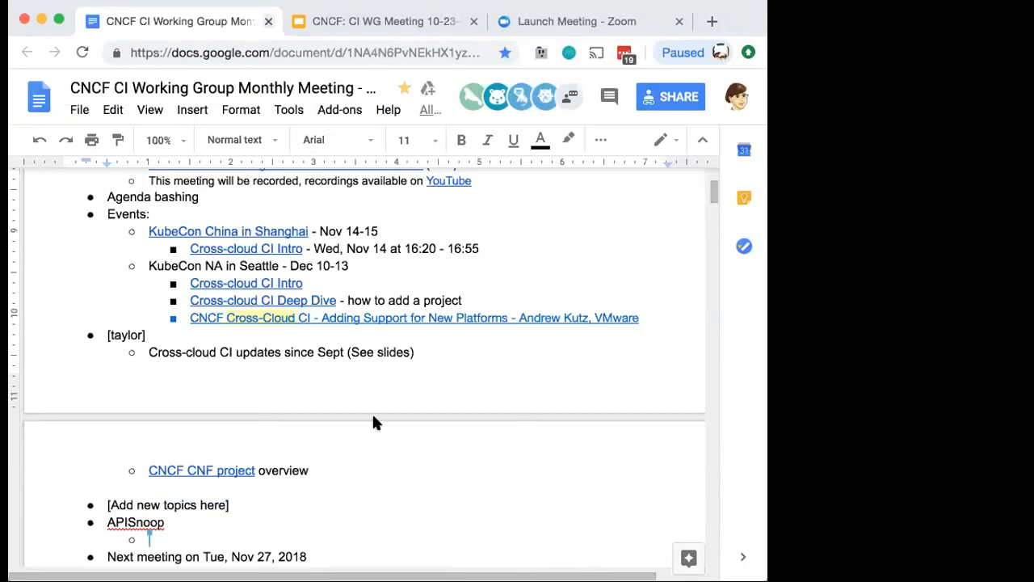
{"action": "scroll", "coordinate": [371, 411], "scroll_direction": "up", "scroll_amount": 2}
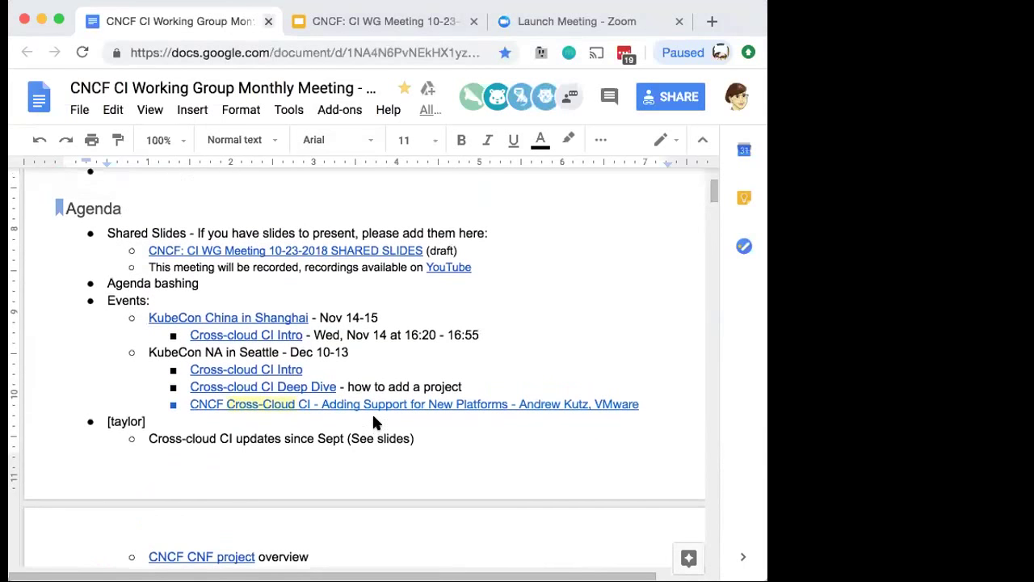
Glance at the shared meeting slides, then return to the agenda document
{"action": "left_click", "coordinate": [372, 16]}
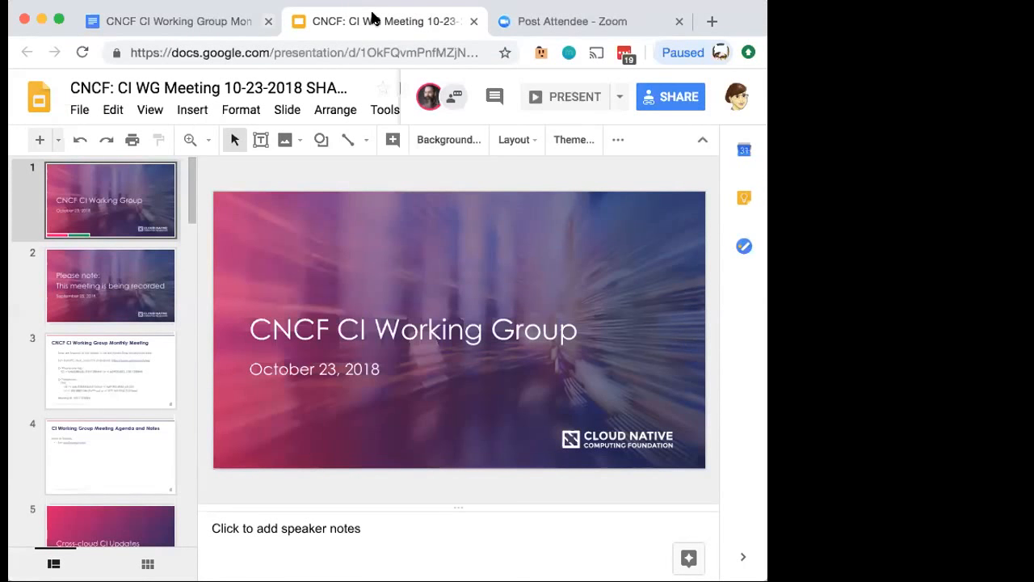
{"action": "left_click", "coordinate": [134, 29]}
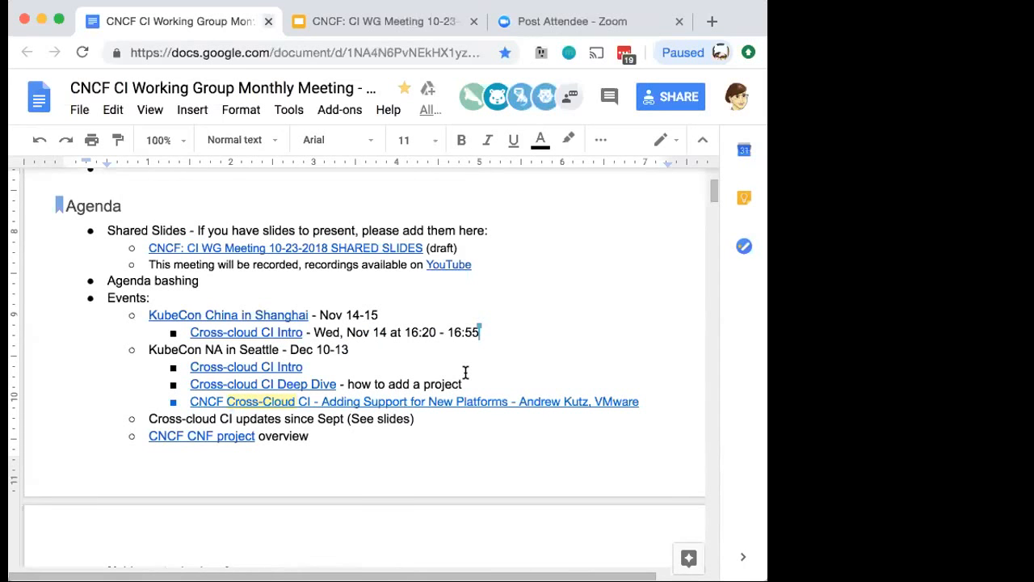
{"action": "scroll", "coordinate": [466, 372], "scroll_direction": "down", "scroll_amount": 2}
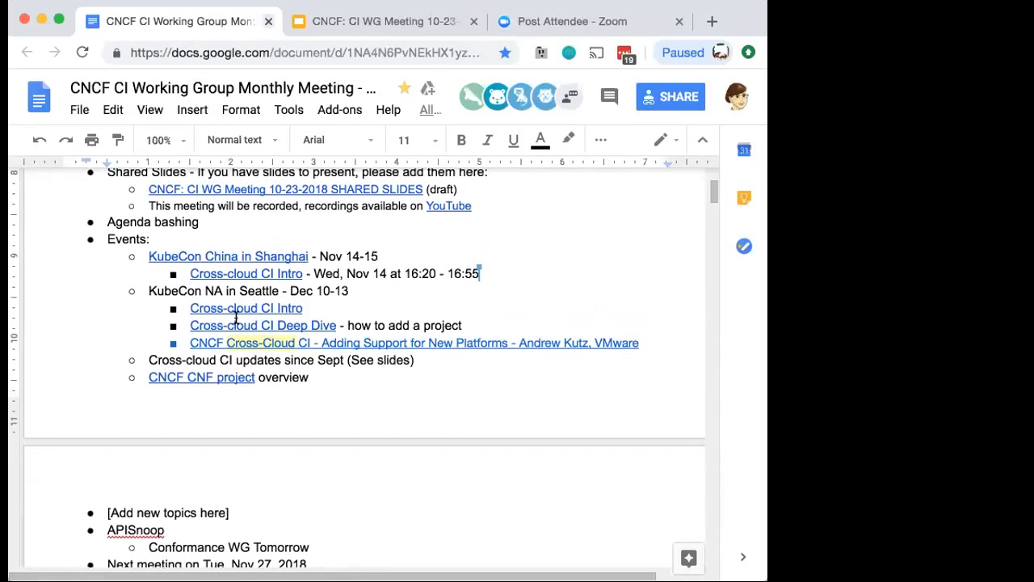
Add an 'Update:' line above Cross-cloud CI updates as a top-level bullet
{"action": "left_click", "coordinate": [150, 359]}
{"action": "type", "text": "Update:"}
{"action": "key", "text": "Return"}
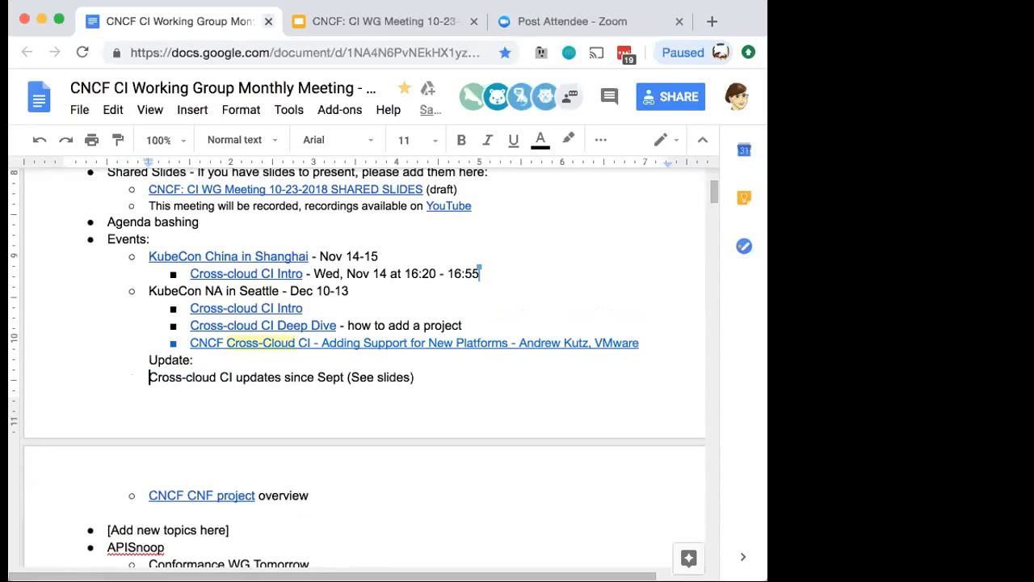
{"action": "left_click", "coordinate": [133, 359]}
{"action": "key", "text": "BackSpace"}
{"action": "key", "text": "Tab"}
{"action": "key", "text": "BackSpace"}
{"action": "key", "text": "BackSpace"}
{"action": "key", "text": "Return"}
{"action": "key", "text": "shift+Tab"}
{"action": "key", "text": "shift+Tab"}
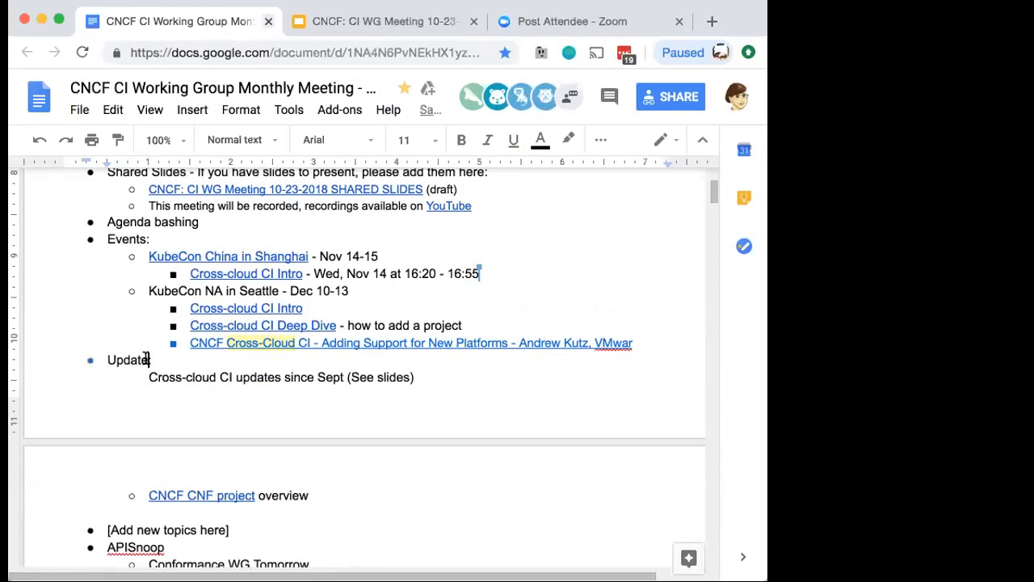
{"action": "type", "text": "s"}
Pluralize to 'Updates:', nest Cross-cloud CI updates beneath it, and remove the [Add new topics here] line
{"action": "left_click", "coordinate": [149, 377]}
{"action": "key", "text": "BackSpace"}
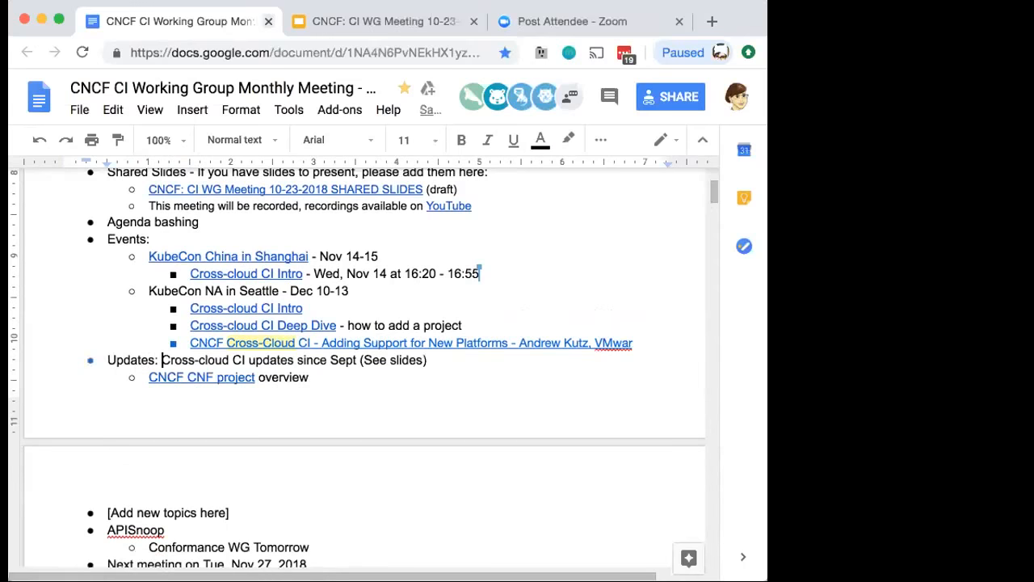
{"action": "key", "text": "Return"}
{"action": "key", "text": "Tab"}
{"action": "type", "text": "[taylor]"}
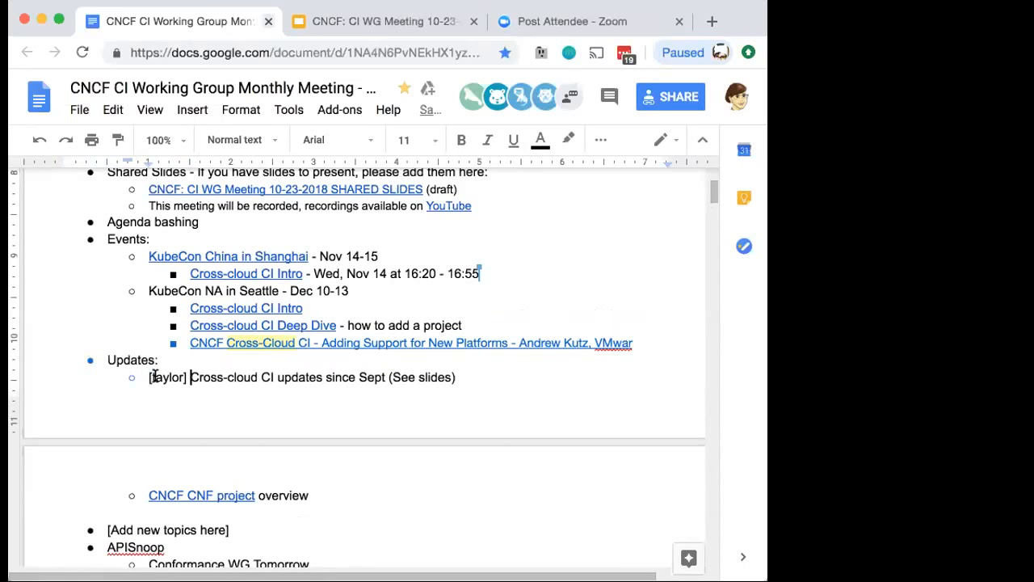
{"action": "scroll", "coordinate": [177, 491], "scroll_direction": "down", "scroll_amount": 1}
{"action": "left_click_drag", "start_coordinate": [230, 491], "coordinate": [47, 491]}
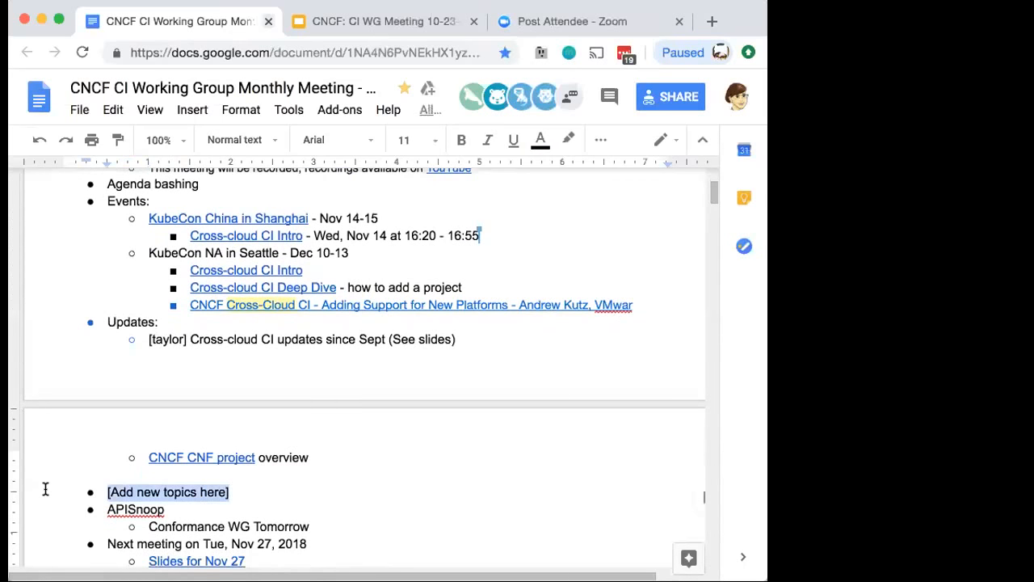
{"action": "key", "text": "BackSpace"}
{"action": "key", "text": "BackSpace"}
{"action": "key", "text": "BackSpace"}
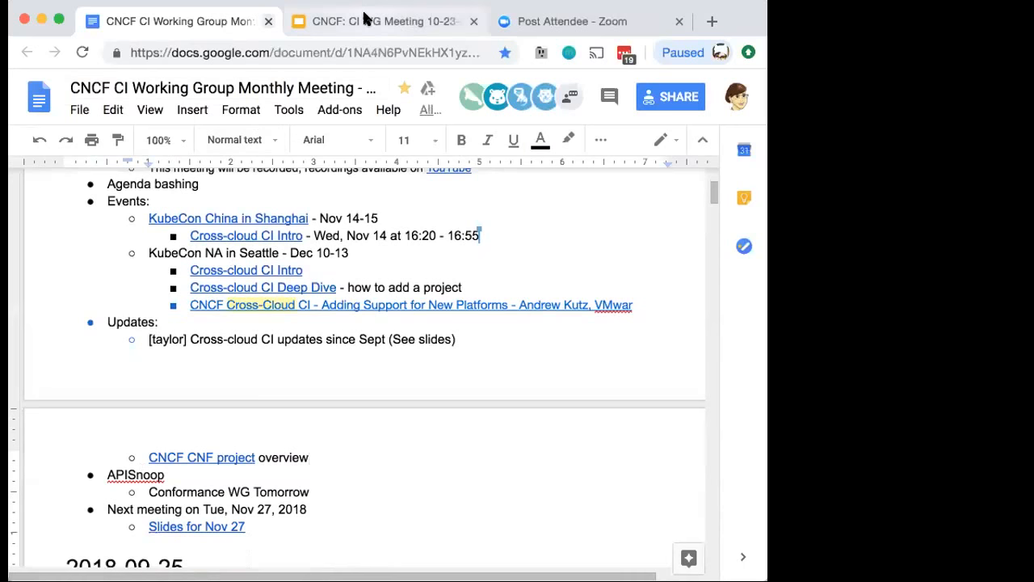
Copy the [taylor] tag and paste it before the CNCF CNF project overview item
{"action": "left_click_drag", "start_coordinate": [189, 340], "coordinate": [149, 339]}
{"action": "key", "text": "ctrl+c"}
{"action": "left_click", "coordinate": [148, 457]}
{"action": "key", "text": "ctrl+v"}
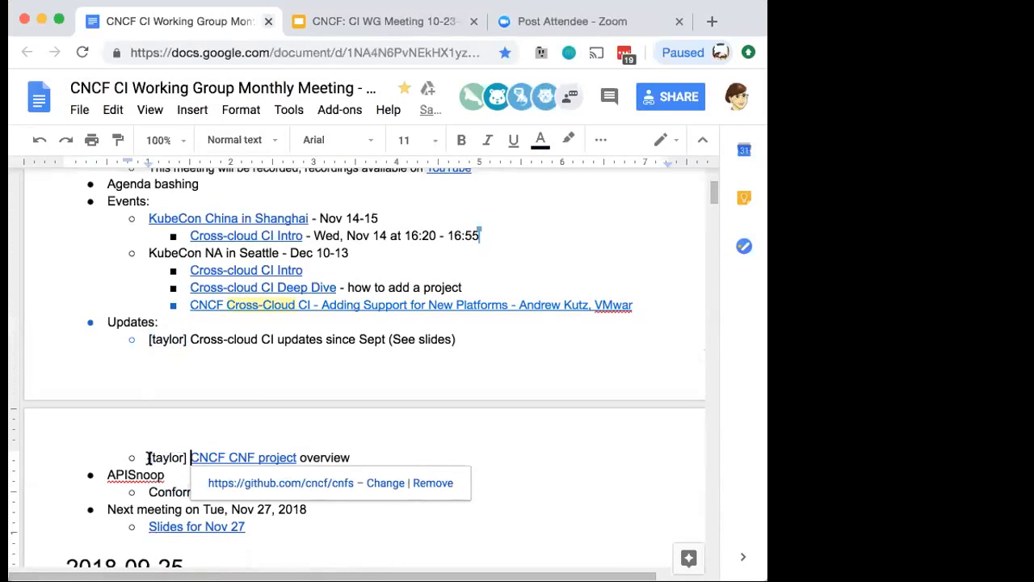
{"action": "left_click", "coordinate": [169, 473]}
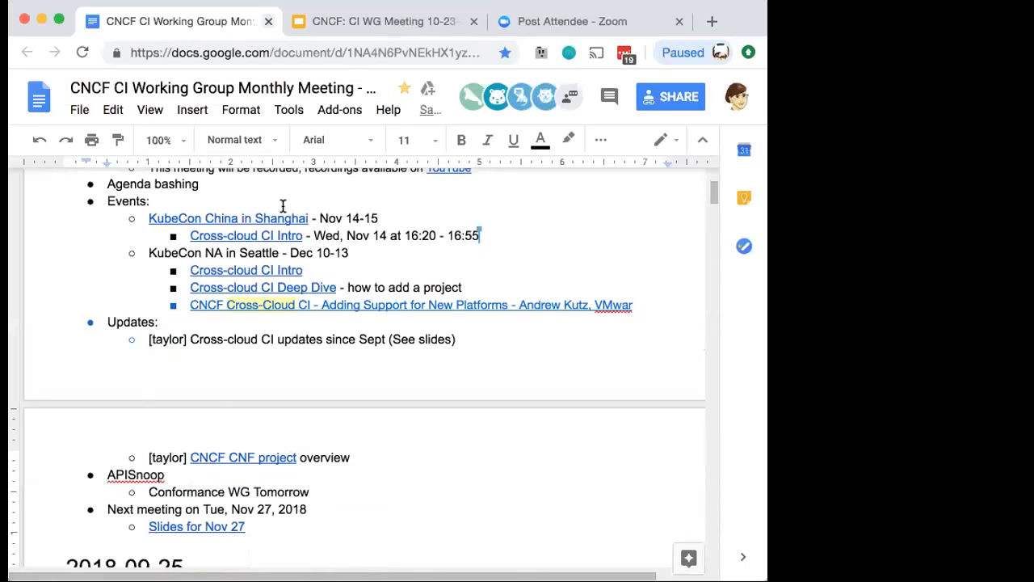
Switch to the slides and show the Cross-Cloud CI updates since September 2018 slide
{"action": "left_click", "coordinate": [358, 23]}
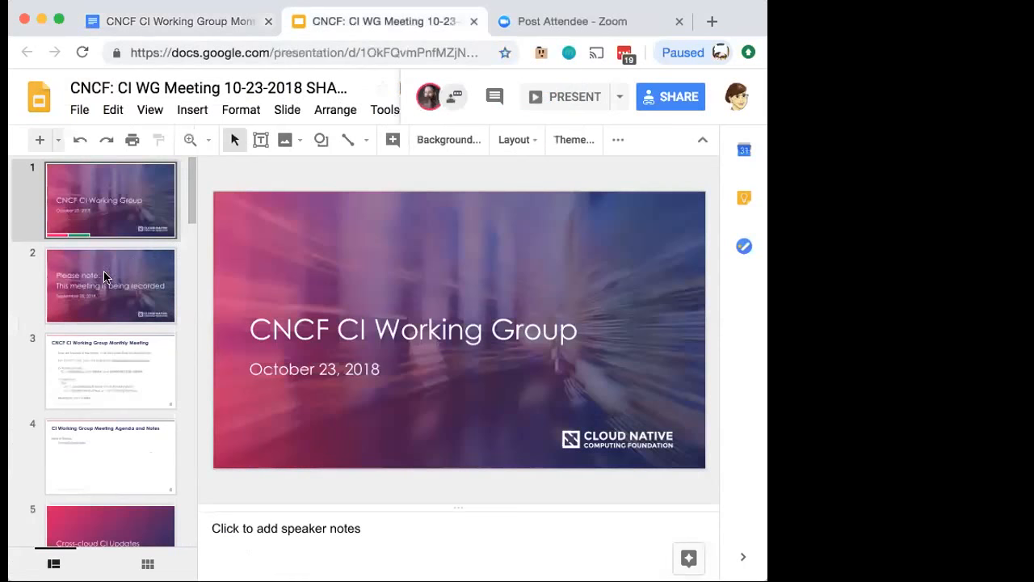
{"action": "scroll", "coordinate": [126, 427], "scroll_direction": "down", "scroll_amount": 1}
{"action": "scroll", "coordinate": [126, 426], "scroll_direction": "down", "scroll_amount": 2}
{"action": "scroll", "coordinate": [126, 427], "scroll_direction": "down", "scroll_amount": 2}
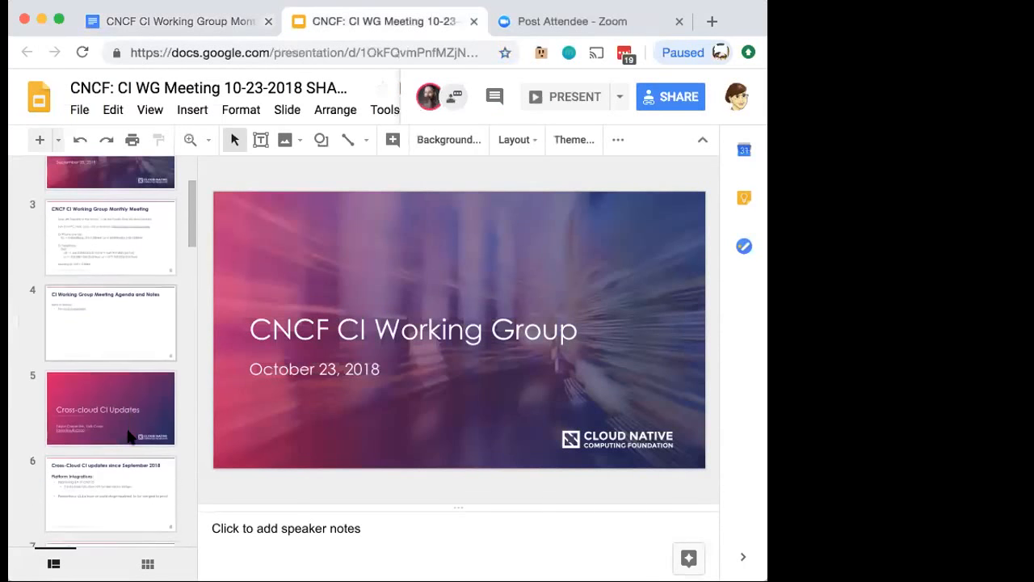
{"action": "left_click", "coordinate": [125, 408]}
{"action": "scroll", "coordinate": [123, 410], "scroll_direction": "down", "scroll_amount": 3}
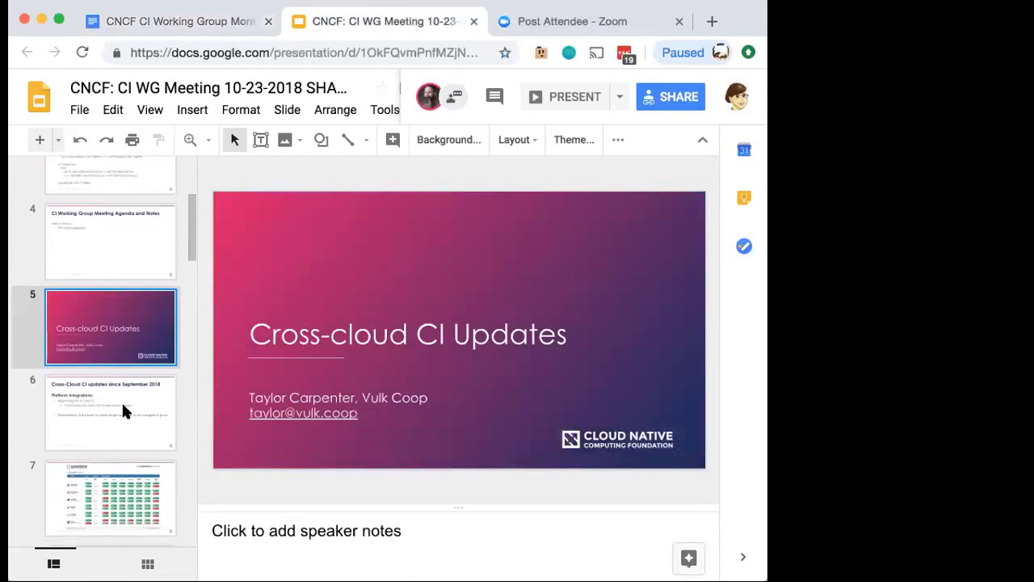
{"action": "left_click", "coordinate": [125, 410]}
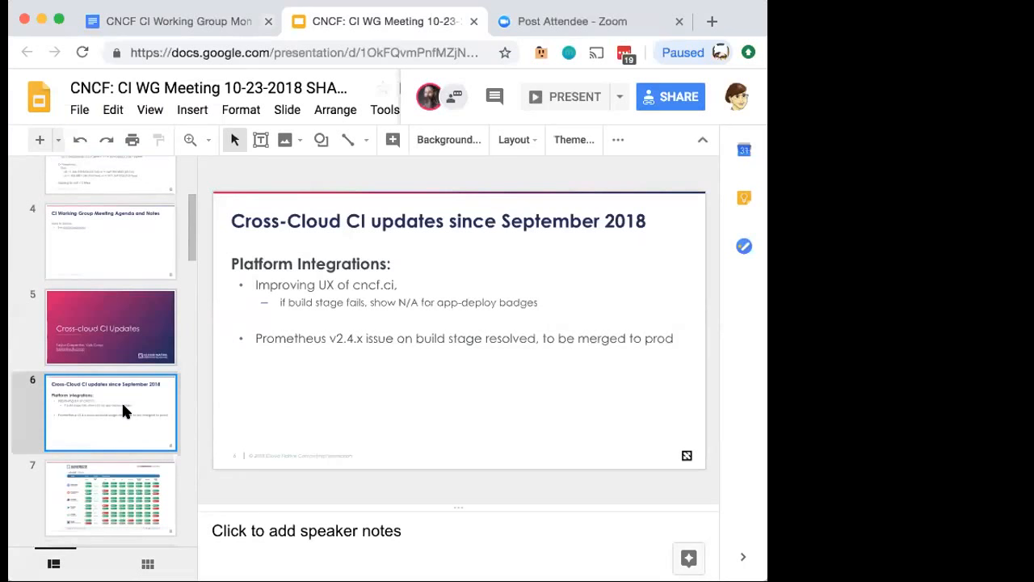
{"action": "scroll", "coordinate": [123, 407], "scroll_direction": "down", "scroll_amount": 2}
{"action": "scroll", "coordinate": [122, 410], "scroll_direction": "down", "scroll_amount": 3}
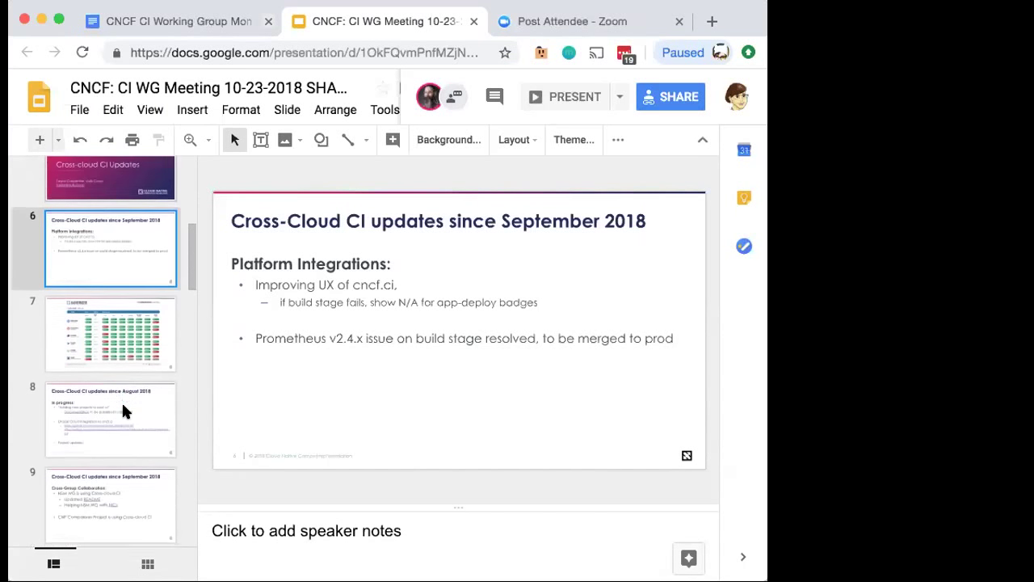
Review the results-grid slide, then retitle slide 8 from August to September 2018
{"action": "left_click", "coordinate": [125, 348]}
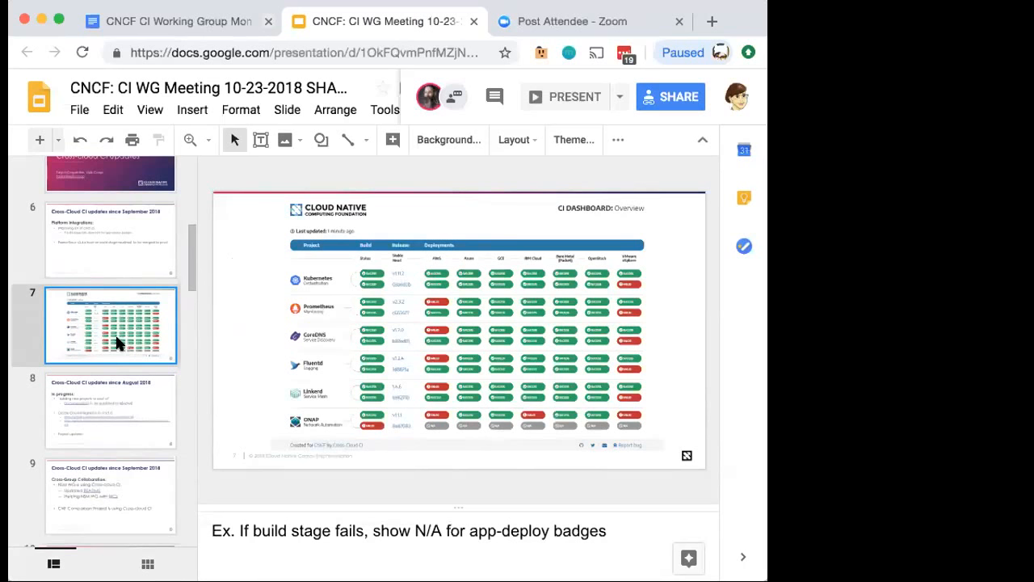
{"action": "left_click", "coordinate": [126, 419]}
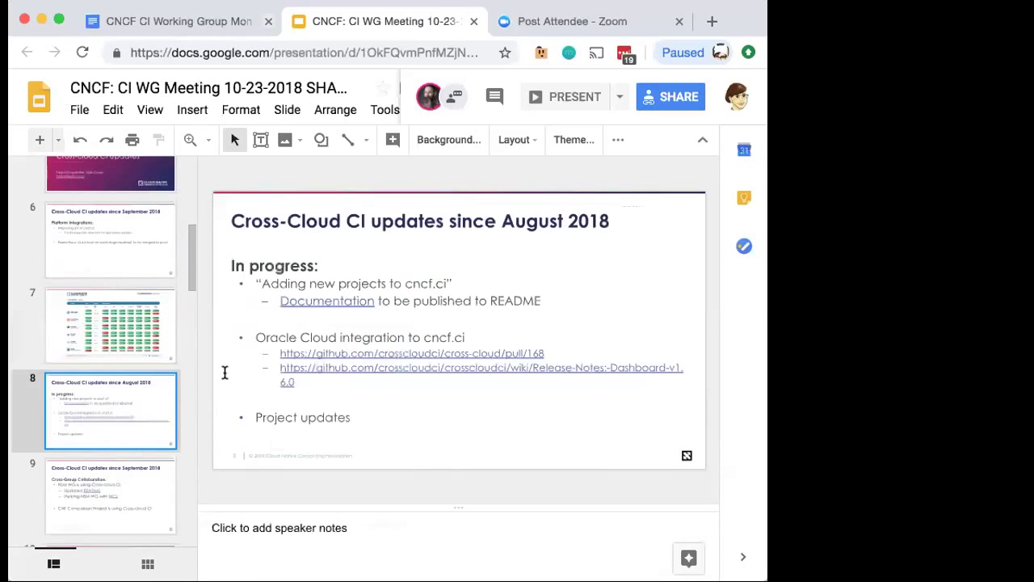
{"action": "double_click", "coordinate": [518, 222]}
{"action": "type", "text": "September"}
{"action": "left_click", "coordinate": [513, 279]}
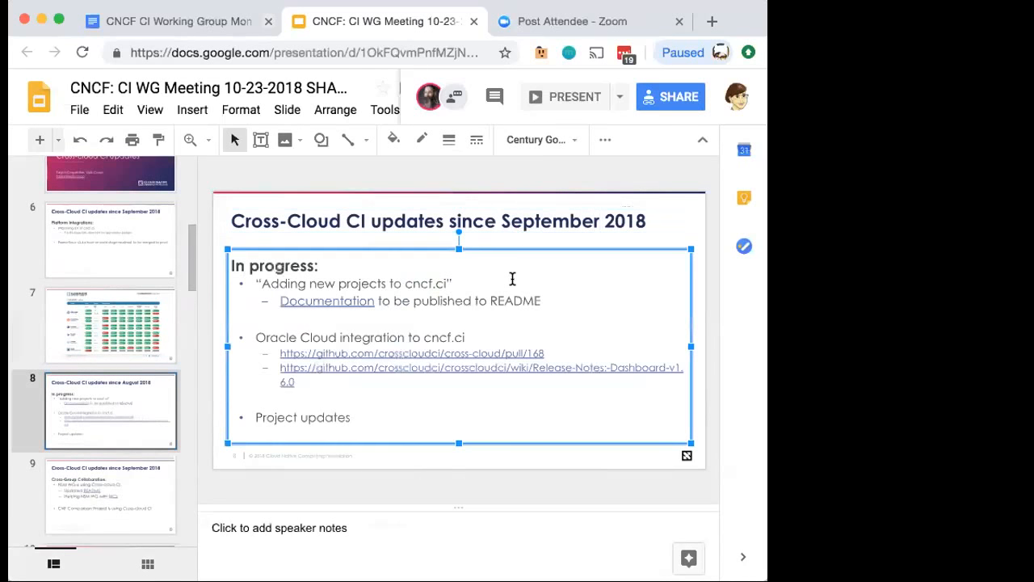
{"action": "left_click", "coordinate": [361, 461]}
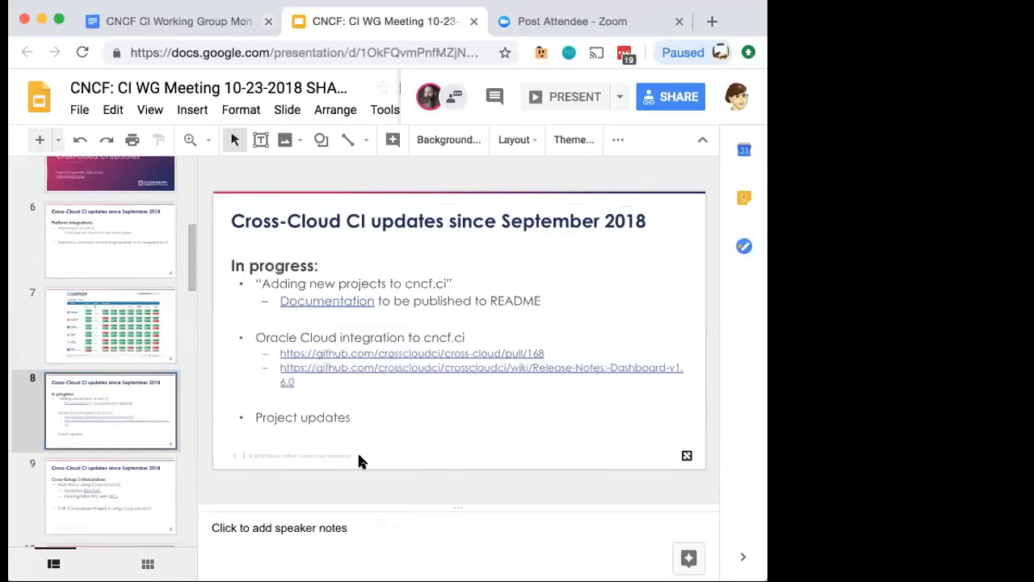
Add an 'ETA: KubeCon Seattle Dec 2018, Deep Dive session' sub-bullet under the README line
{"action": "left_click", "coordinate": [541, 306]}
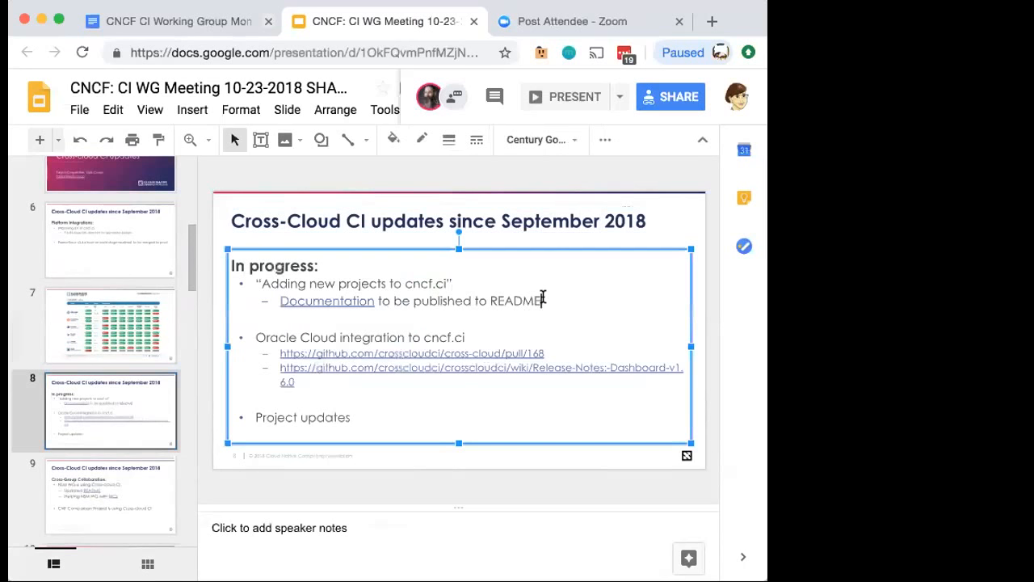
{"action": "key", "text": "Return"}
{"action": "type", "text": "ETA: KubeCon Seattle"}
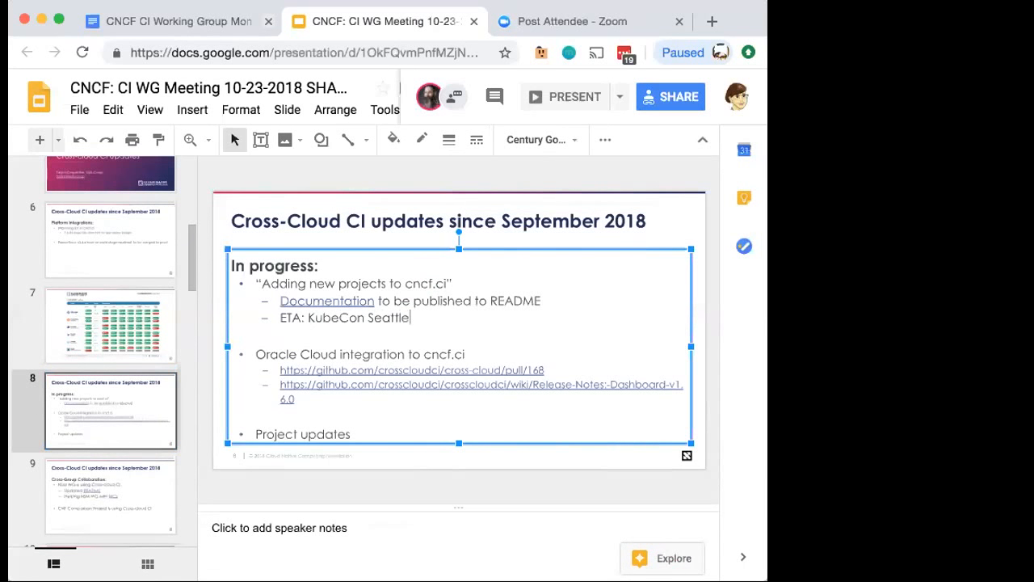
{"action": "type", "text": " Dec 2018"}
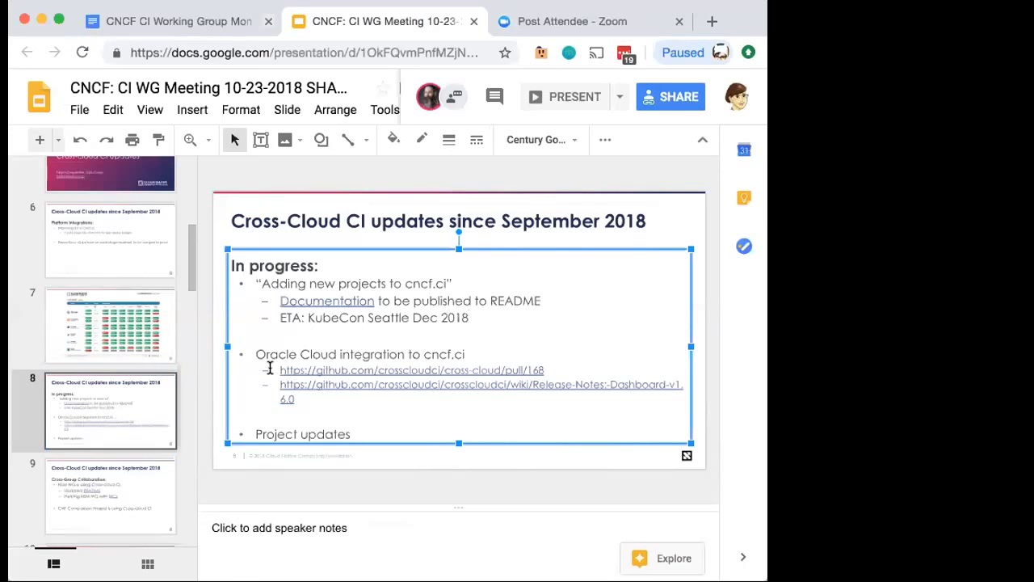
{"action": "left_click", "coordinate": [215, 391]}
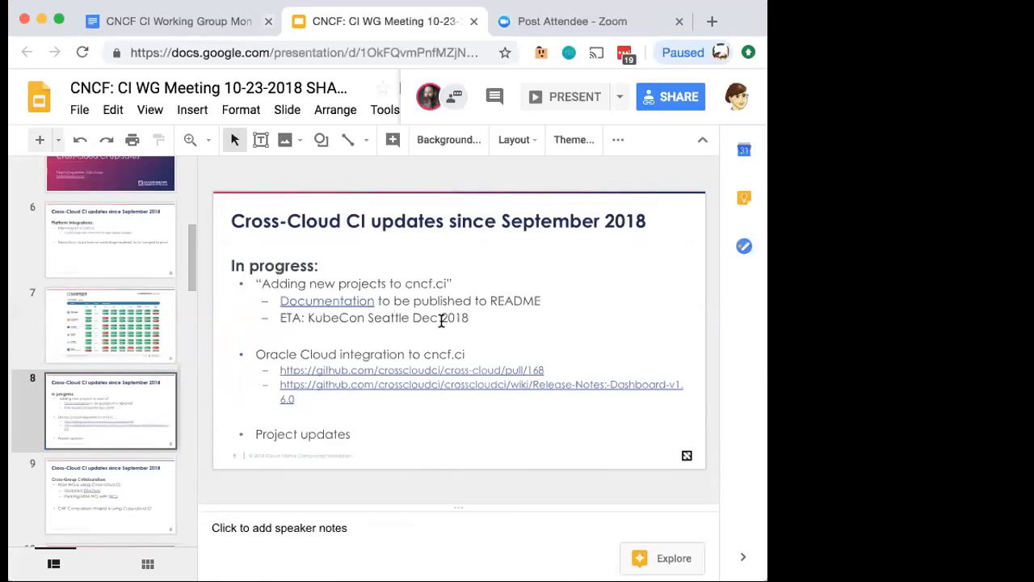
{"action": "left_click", "coordinate": [469, 318]}
{"action": "type", "text": ", Deep Dive session"}
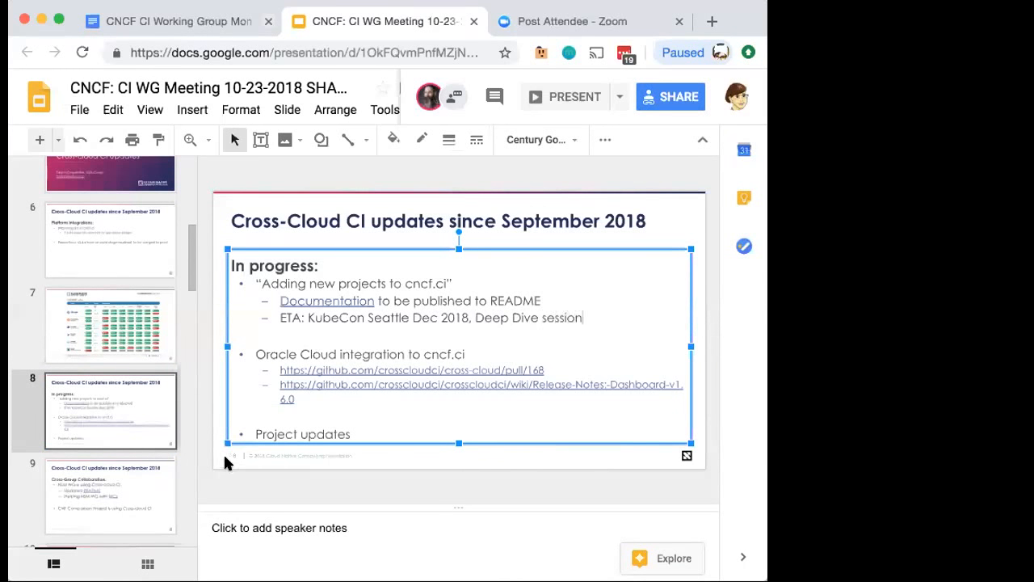
{"action": "left_click", "coordinate": [227, 461]}
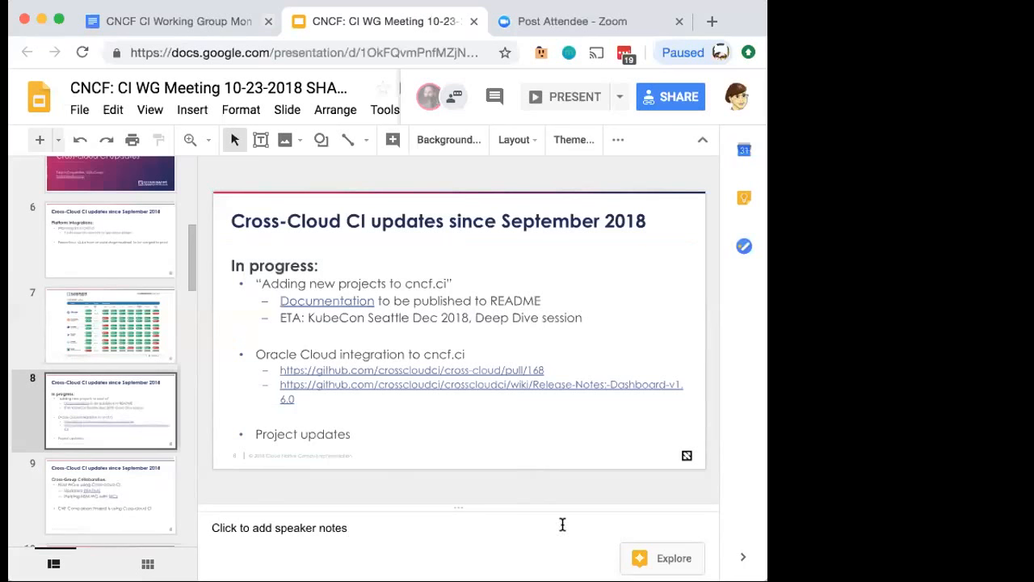
{"action": "left_click", "coordinate": [111, 482]}
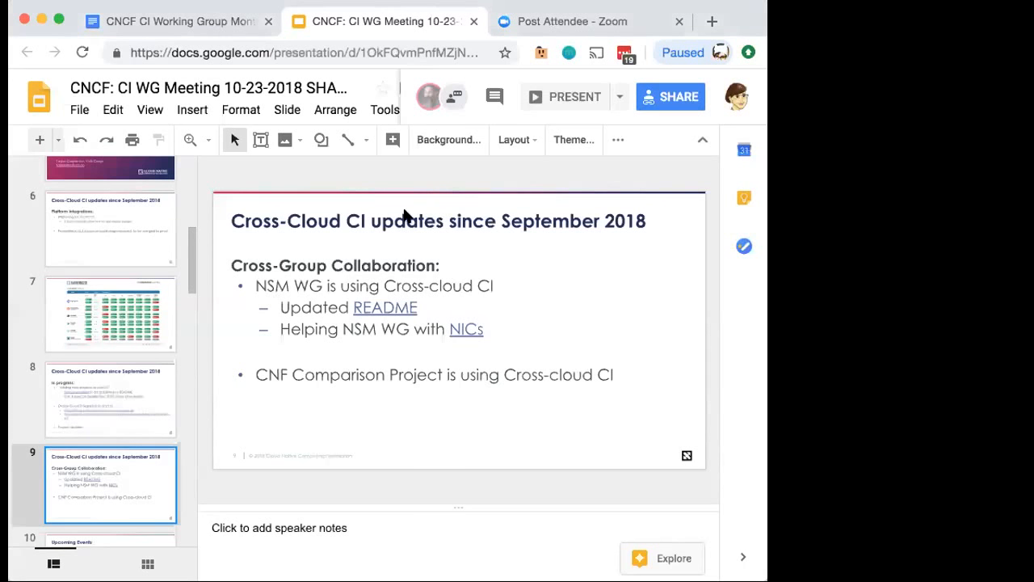
{"action": "scroll", "coordinate": [147, 454], "scroll_direction": "down", "scroll_amount": 1}
{"action": "scroll", "coordinate": [147, 454], "scroll_direction": "down", "scroll_amount": 3}
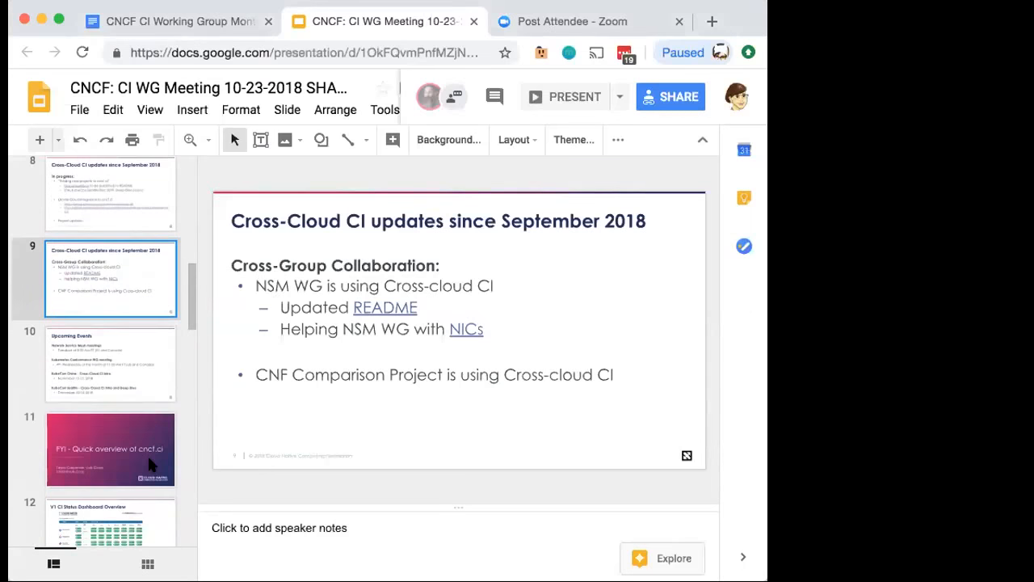
{"action": "scroll", "coordinate": [147, 454], "scroll_direction": "down", "scroll_amount": 2}
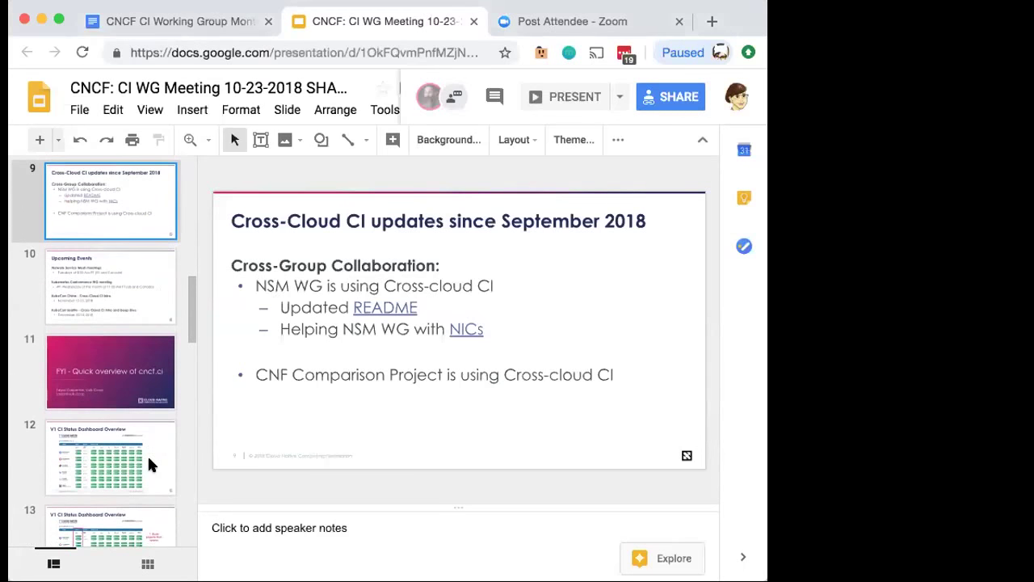
Show the Upcoming Events slide, then advance to the FYI overview of cncf.ci slide
{"action": "left_click", "coordinate": [158, 277]}
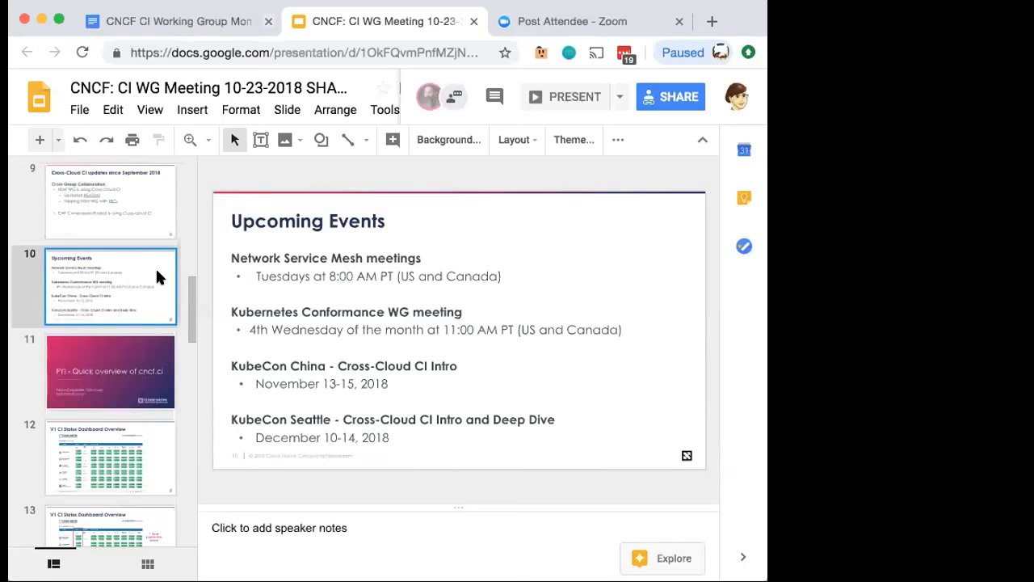
{"action": "key", "text": "Down"}
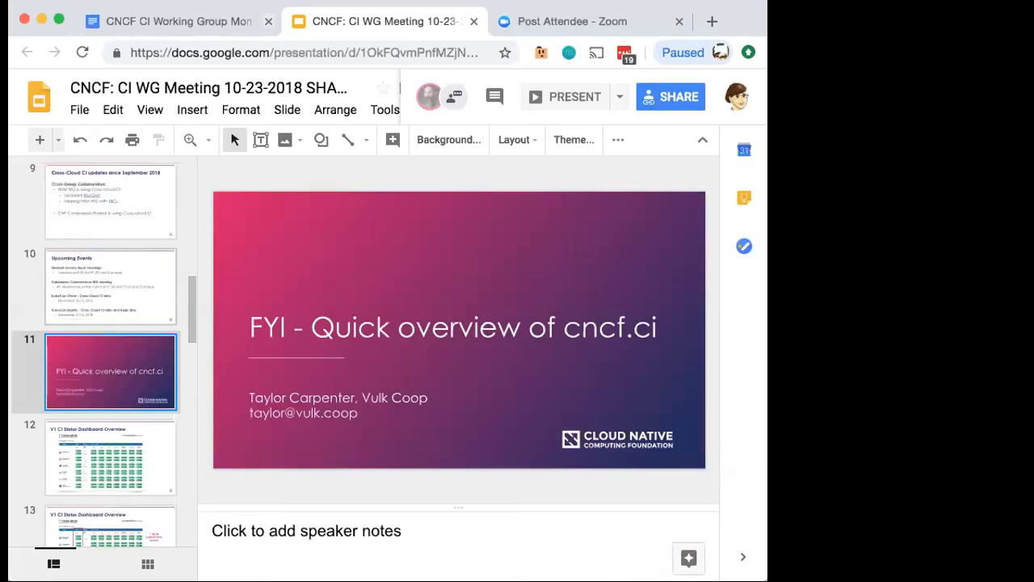
Step through the V1 CI Status Dashboard slides (builds, provisioning, deployment) to the Cross-cloud CI Updates closing slide
{"action": "key", "text": "Down"}
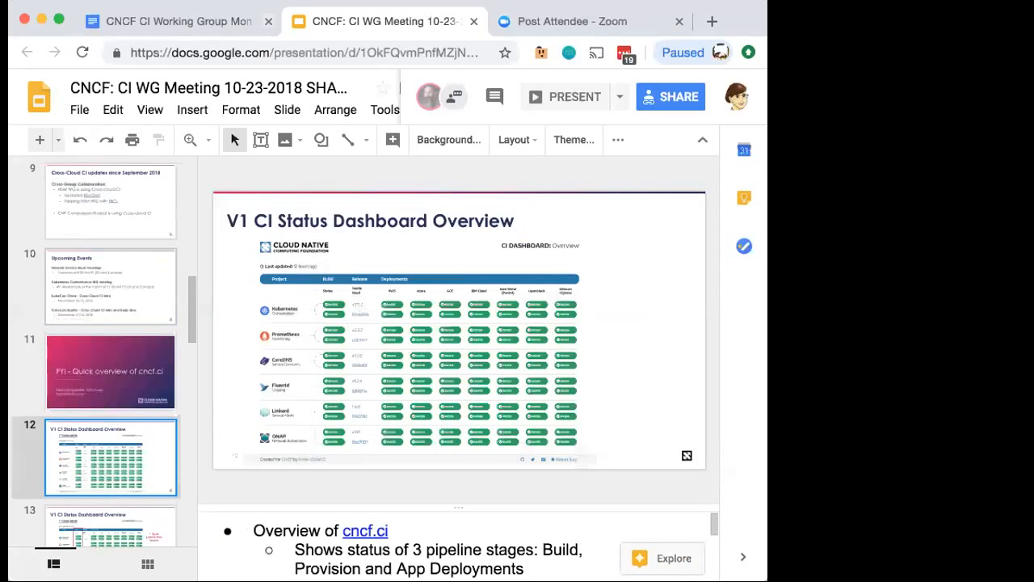
{"action": "key", "text": "Down"}
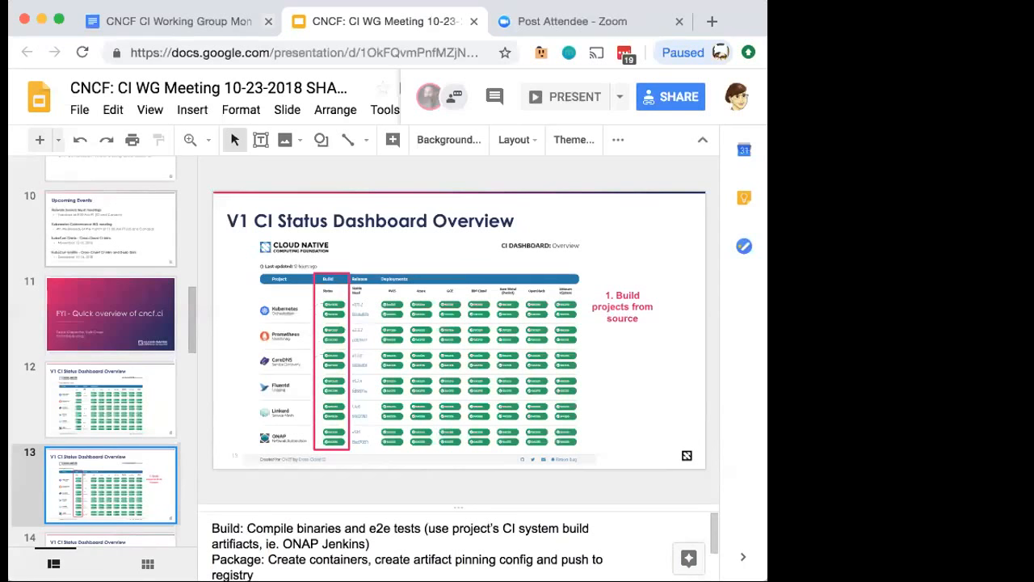
{"action": "key", "text": "Down"}
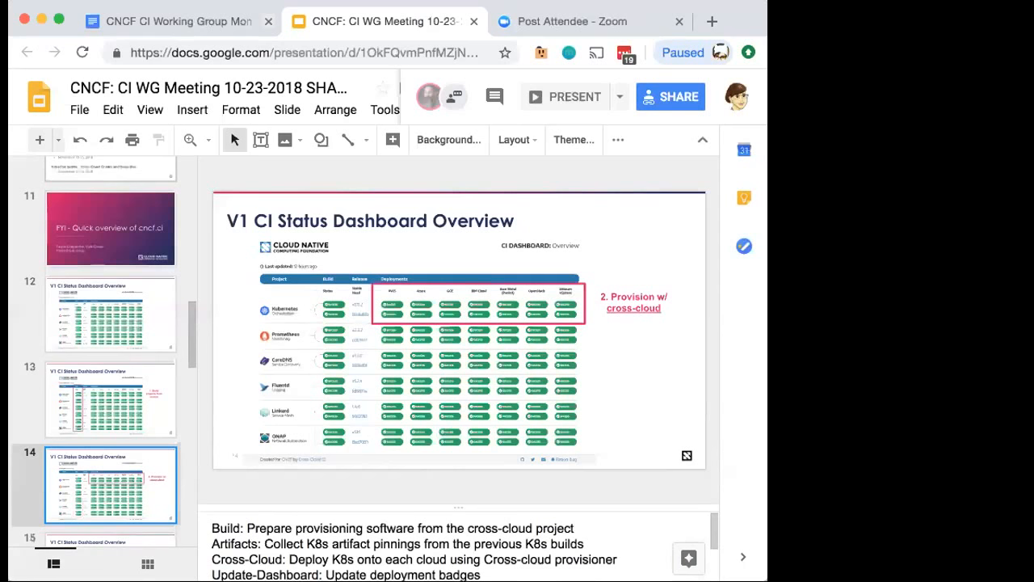
{"action": "key", "text": "Down"}
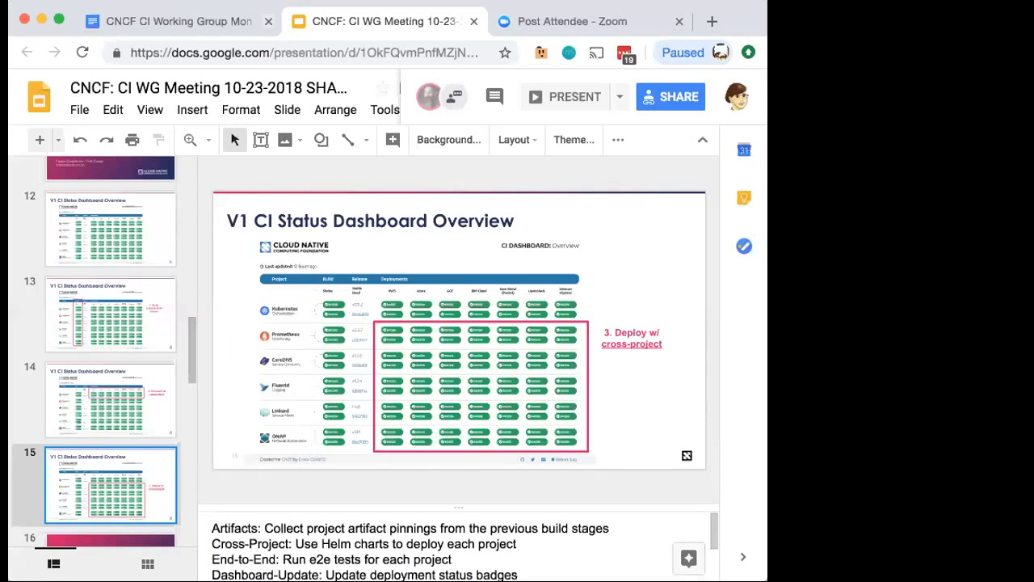
{"action": "key", "text": "Down"}
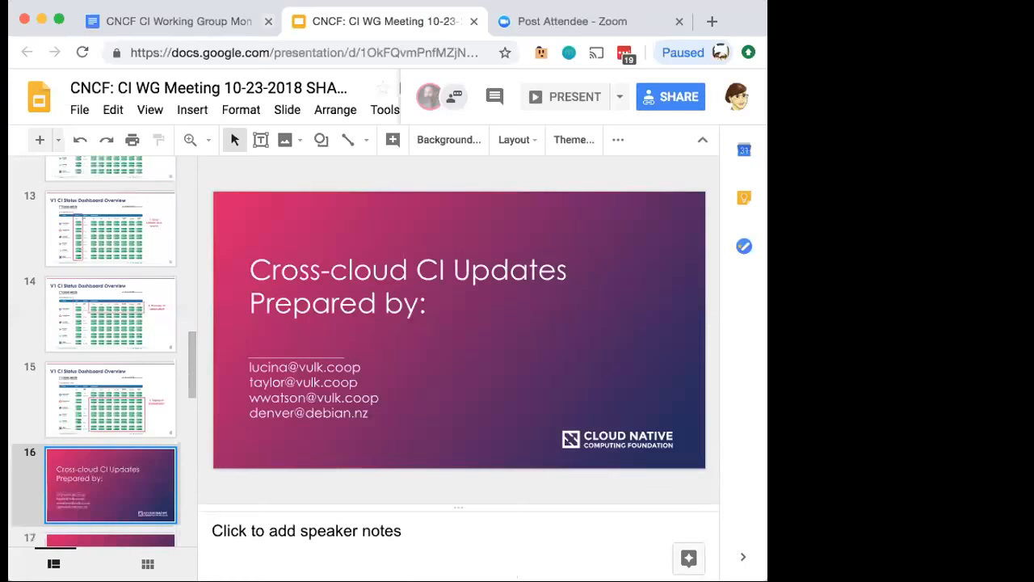
{"action": "key", "text": "Down"}
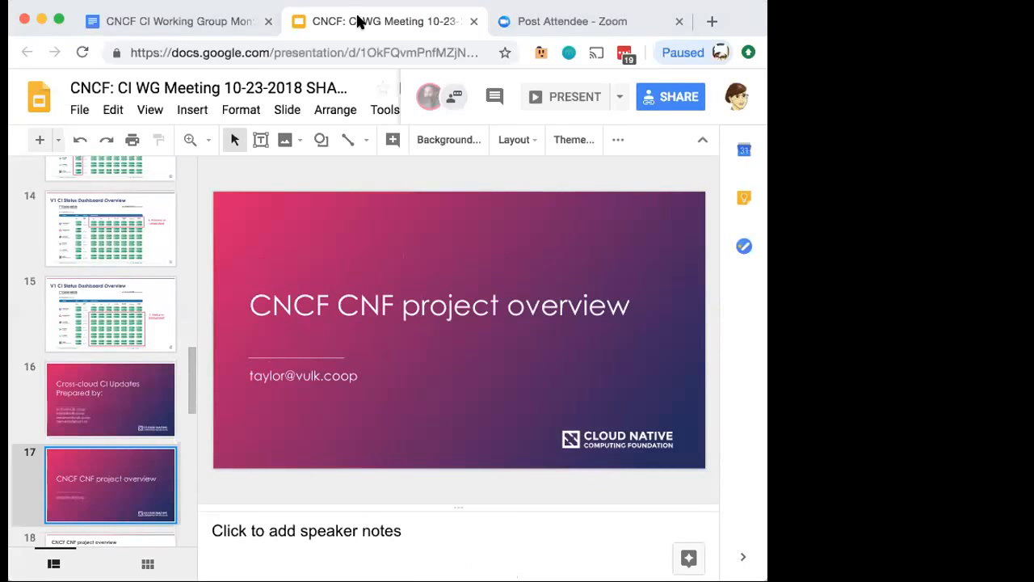
{"action": "left_click", "coordinate": [231, 20]}
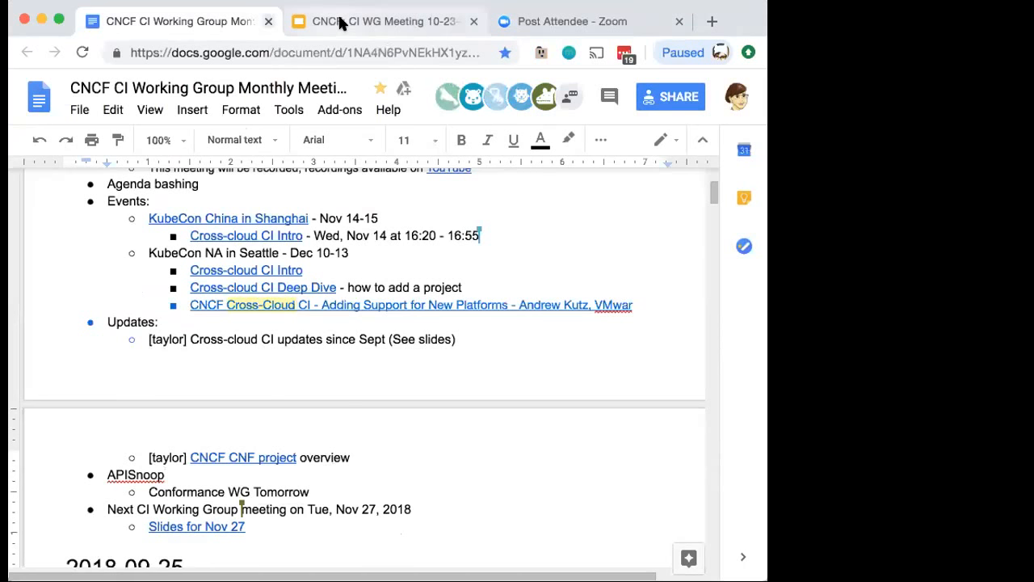
{"action": "left_click", "coordinate": [395, 9]}
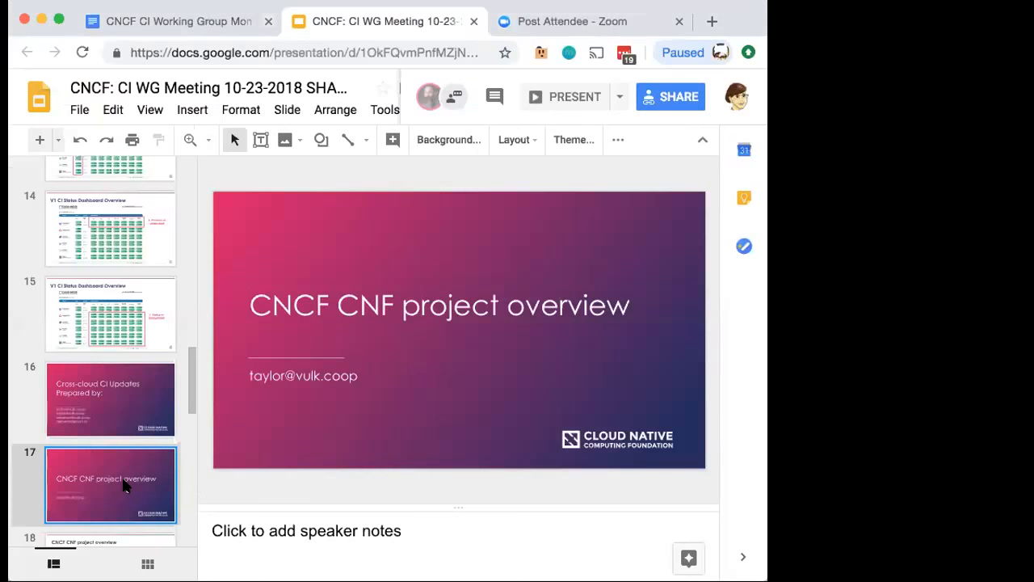
Advance to slide 18 with the CNF project goals and repo links
{"action": "key", "text": "Down"}
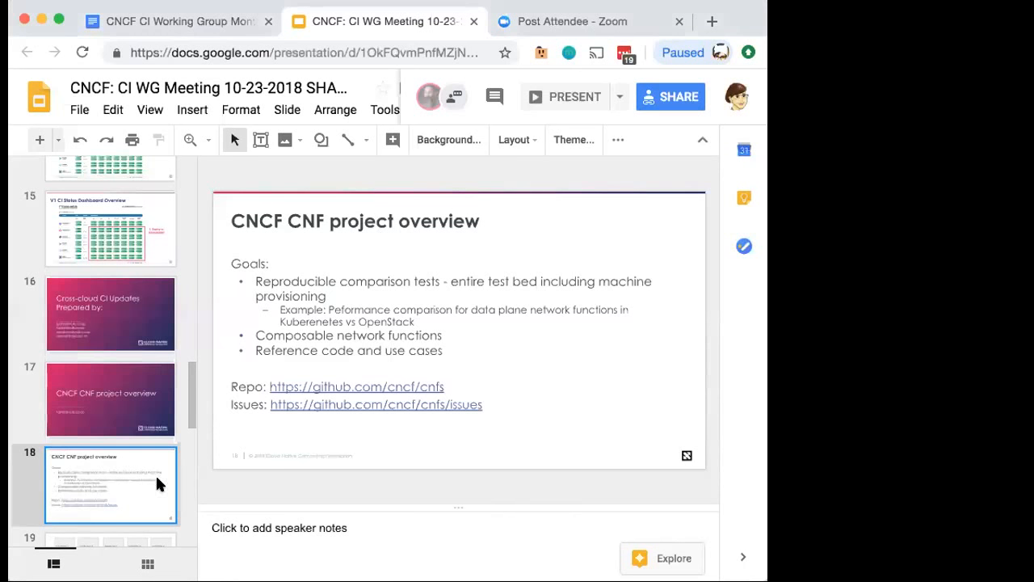
{"action": "scroll", "coordinate": [157, 483], "scroll_direction": "down", "scroll_amount": 5}
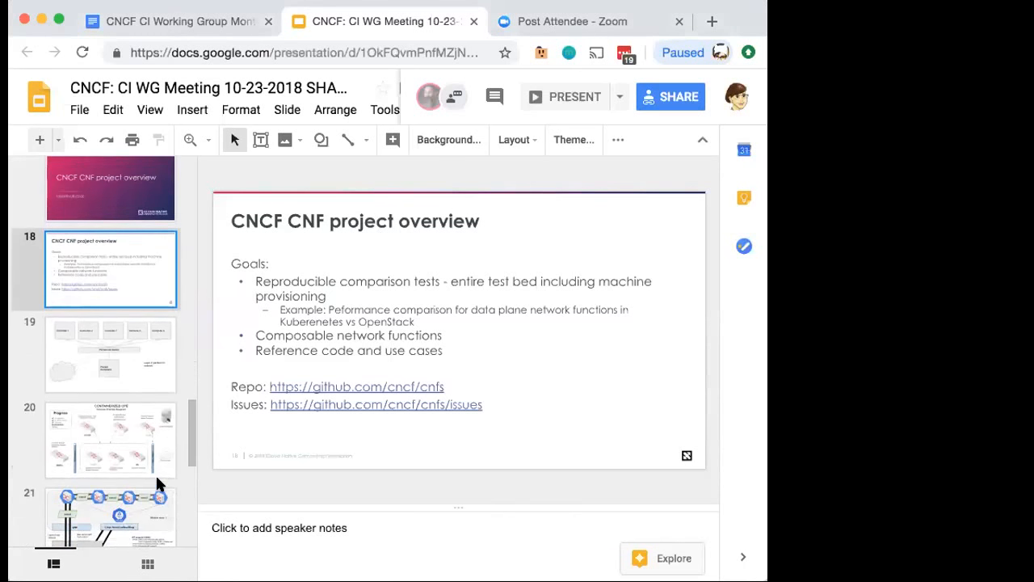
{"action": "scroll", "coordinate": [158, 483], "scroll_direction": "down", "scroll_amount": 2}
{"action": "scroll", "coordinate": [157, 483], "scroll_direction": "down", "scroll_amount": 2}
{"action": "scroll", "coordinate": [157, 483], "scroll_direction": "down", "scroll_amount": 1}
{"action": "scroll", "coordinate": [157, 483], "scroll_direction": "up", "scroll_amount": 1}
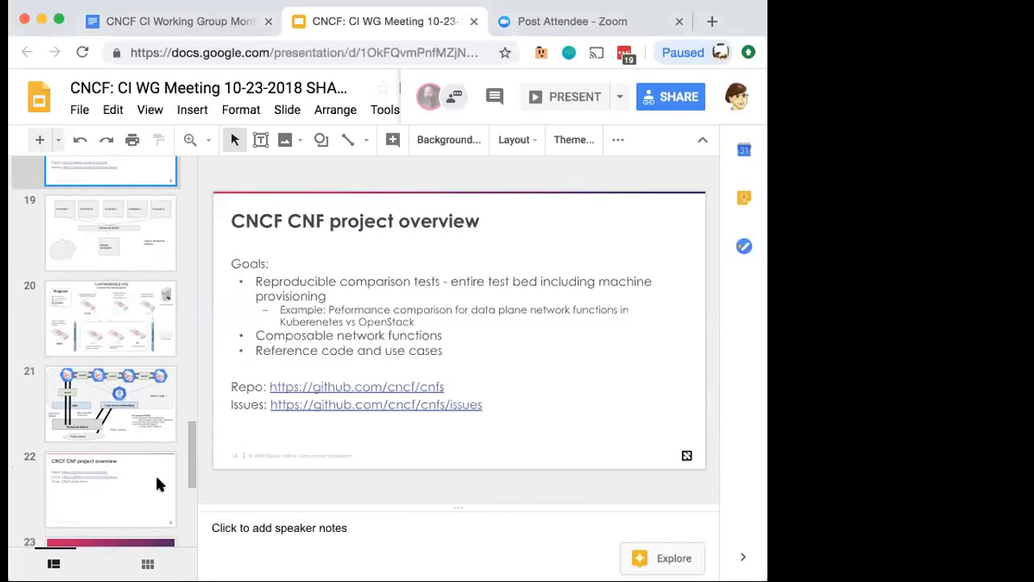
{"action": "scroll", "coordinate": [157, 483], "scroll_direction": "down", "scroll_amount": 2}
{"action": "scroll", "coordinate": [157, 484], "scroll_direction": "down", "scroll_amount": 3}
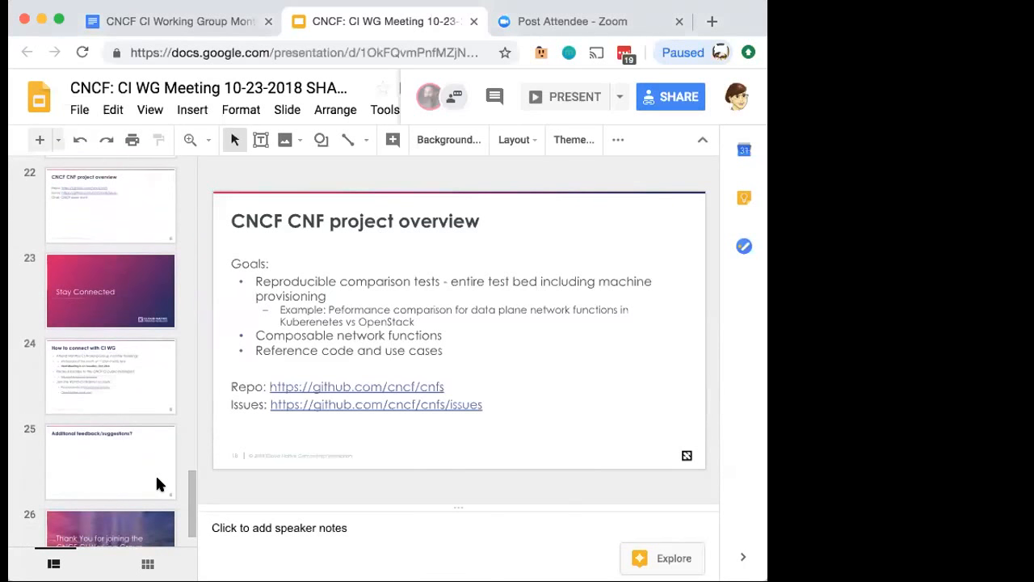
{"action": "scroll", "coordinate": [157, 483], "scroll_direction": "down", "scroll_amount": 1}
{"action": "scroll", "coordinate": [158, 483], "scroll_direction": "up", "scroll_amount": 2}
{"action": "scroll", "coordinate": [157, 484], "scroll_direction": "up", "scroll_amount": 1}
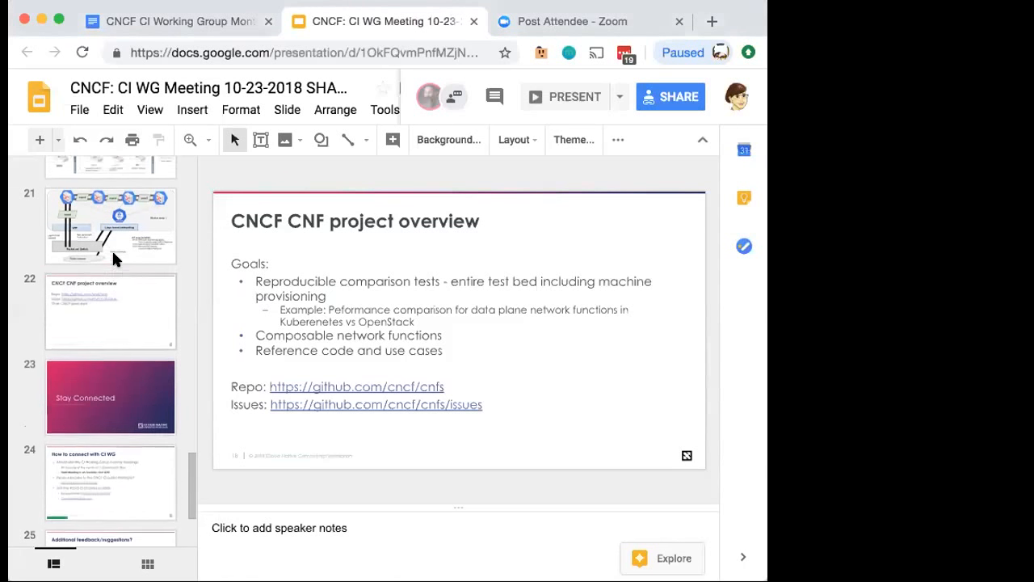
{"action": "scroll", "coordinate": [112, 249], "scroll_direction": "up", "scroll_amount": 5}
Show slide 19 with the controllers and compute nodes network diagram
{"action": "left_click", "coordinate": [115, 347]}
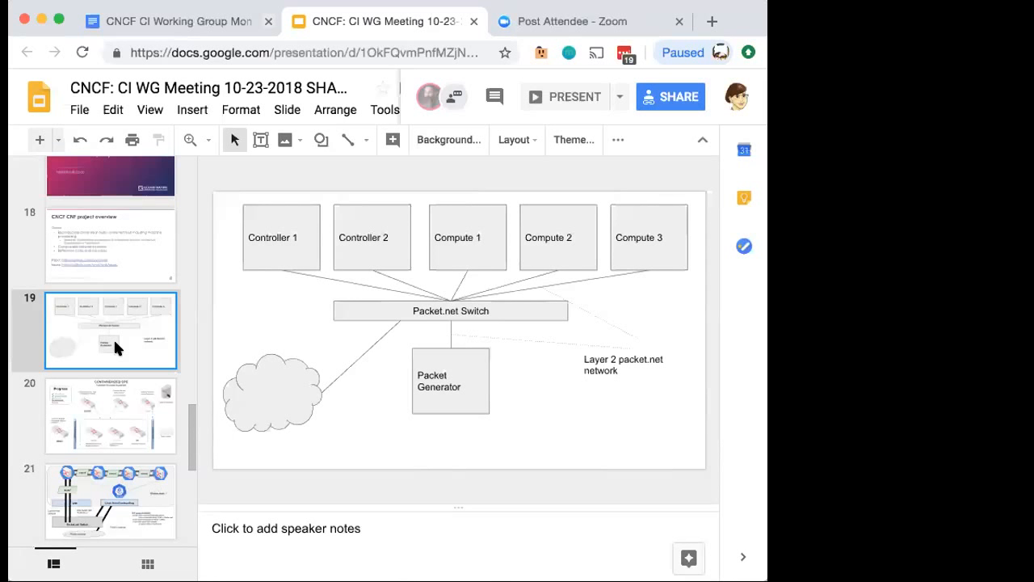
Advance to slide 20, the Containerized CPE diagram
{"action": "key", "text": "Down"}
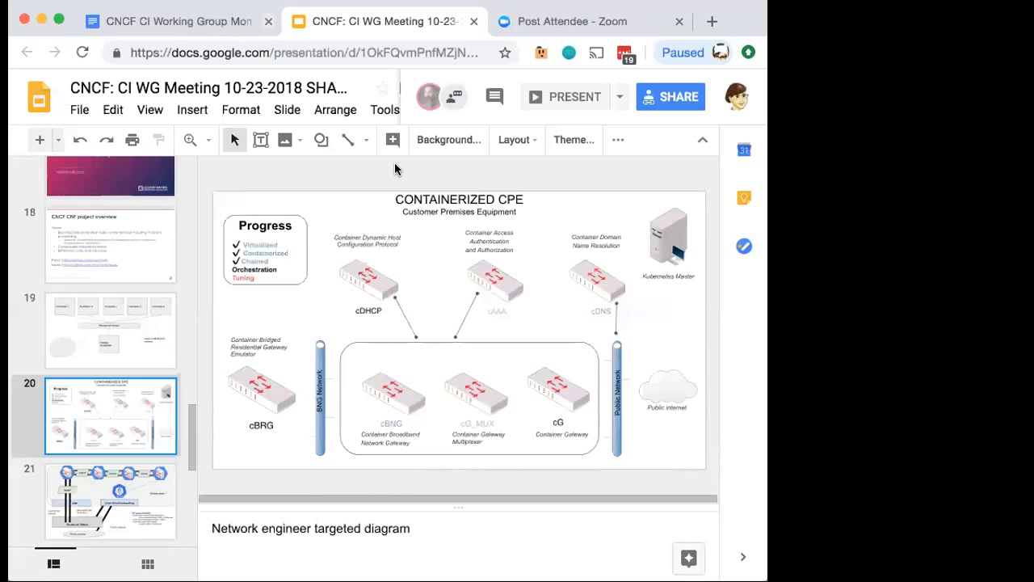
{"action": "key", "text": "Down"}
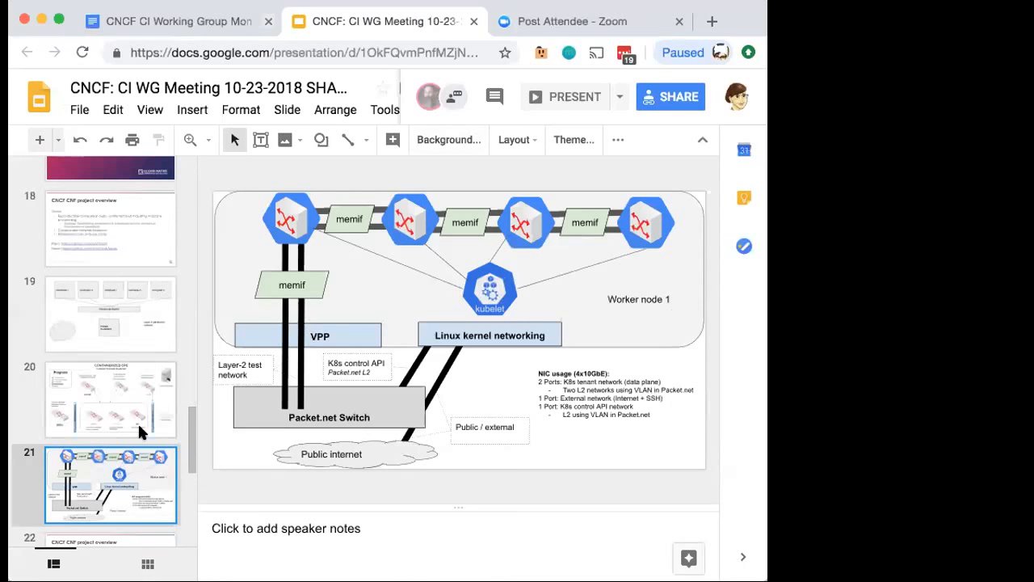
{"action": "scroll", "coordinate": [138, 430], "scroll_direction": "down", "scroll_amount": 5}
{"action": "scroll", "coordinate": [139, 435], "scroll_direction": "down", "scroll_amount": 2}
{"action": "scroll", "coordinate": [139, 435], "scroll_direction": "down", "scroll_amount": 1}
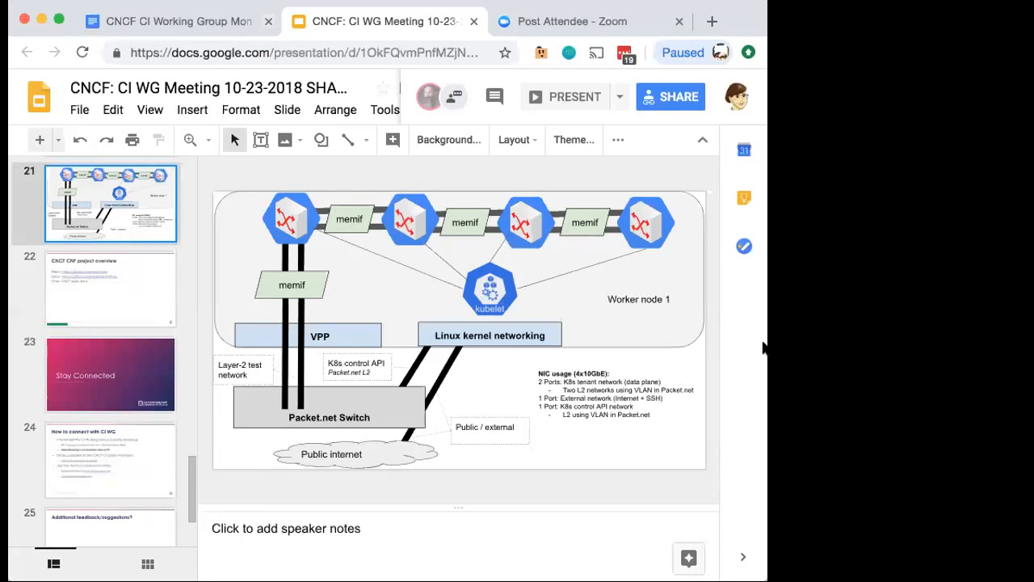
Close the Post Attendee - Zoom browser tab
{"action": "left_click", "coordinate": [679, 21]}
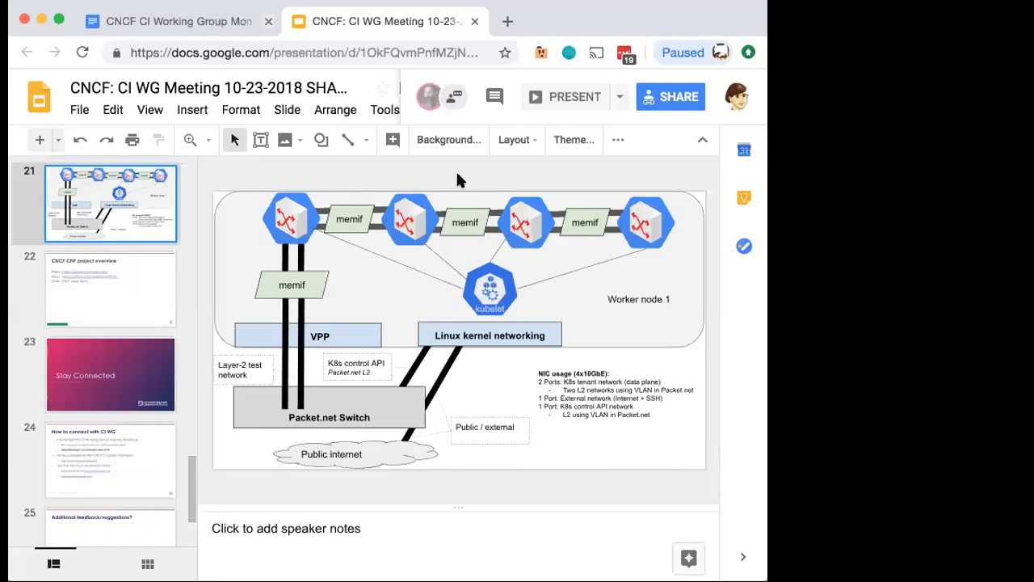
Advance to slide 22, the CNCF CNF project overview with repo, issues and chat details
{"action": "key", "text": "Down"}
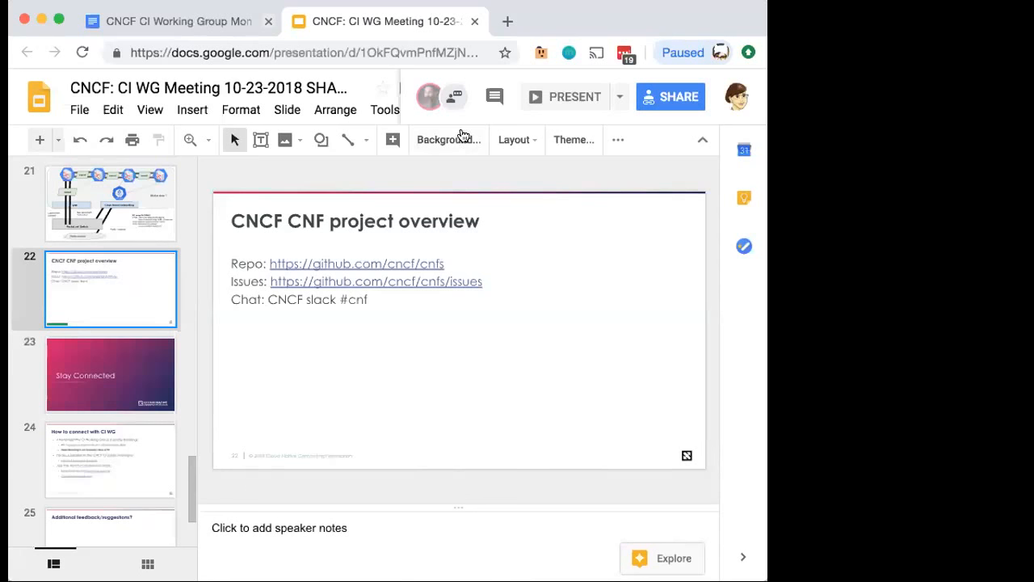
Back in the agenda doc, show the link popup for the APISnoop APIv1 releases link
{"action": "left_click", "coordinate": [214, 22]}
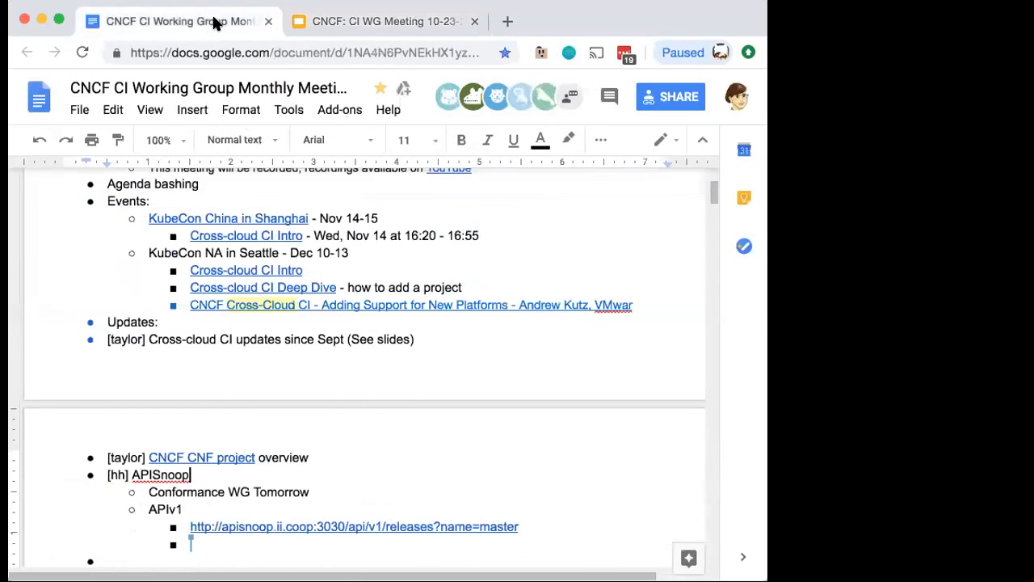
{"action": "scroll", "coordinate": [364, 393], "scroll_direction": "down", "scroll_amount": 1}
{"action": "scroll", "coordinate": [364, 393], "scroll_direction": "down", "scroll_amount": 3}
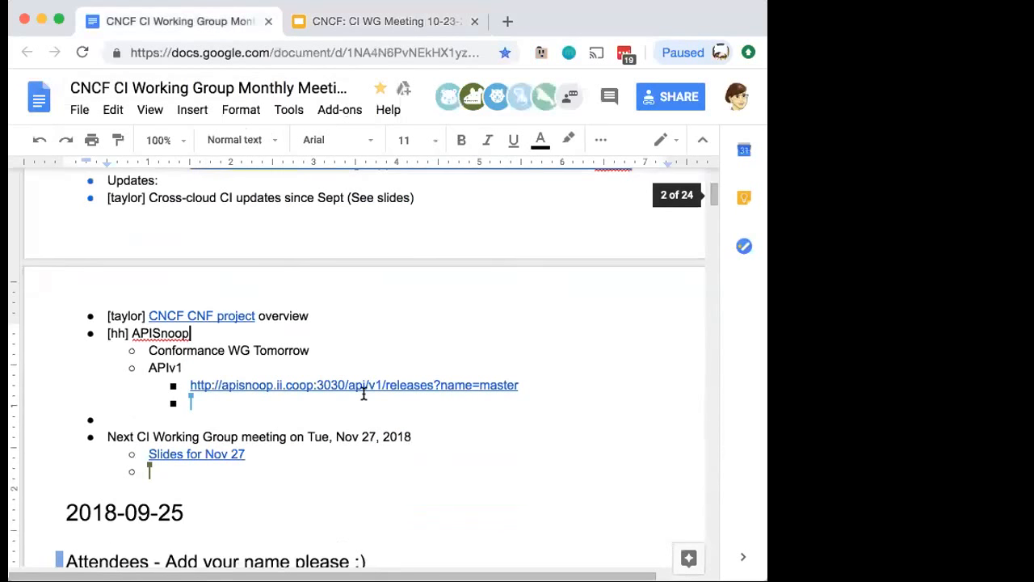
{"action": "scroll", "coordinate": [364, 394], "scroll_direction": "down", "scroll_amount": 1}
{"action": "scroll", "coordinate": [364, 393], "scroll_direction": "down", "scroll_amount": 2}
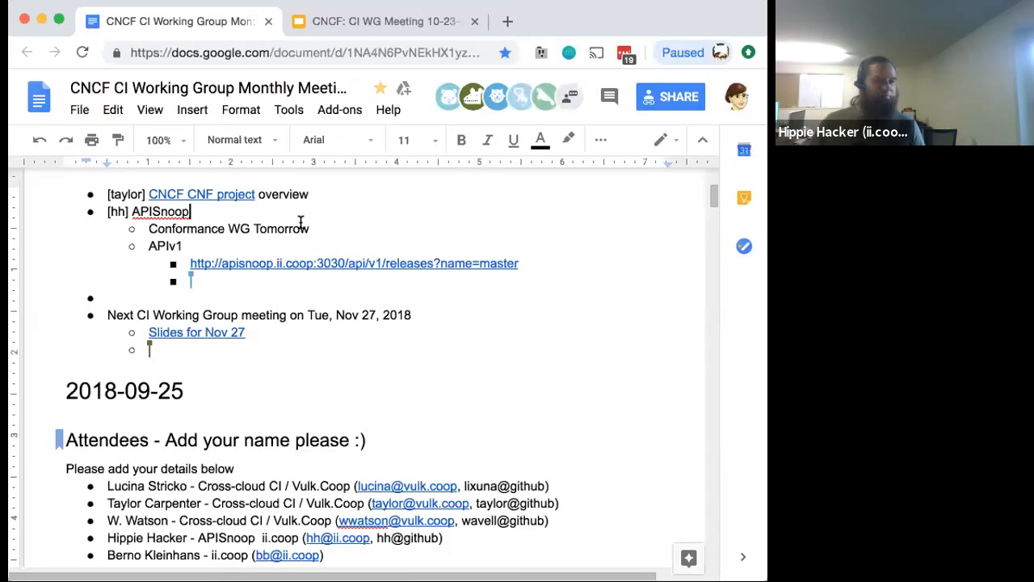
{"action": "left_click", "coordinate": [310, 264]}
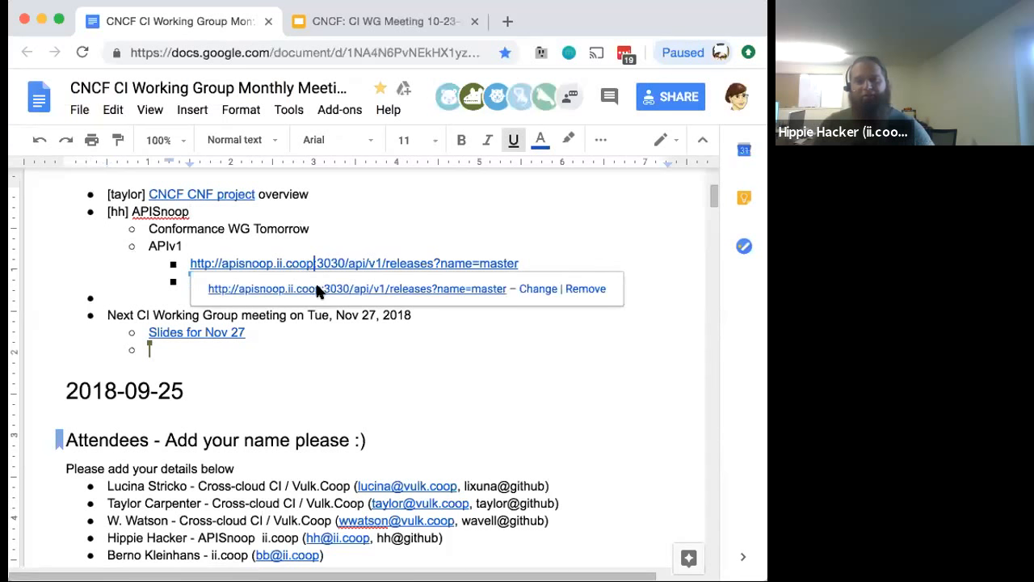
Open the APISnoop master releases JSON of API call counts in a new tab
{"action": "left_click", "coordinate": [317, 290]}
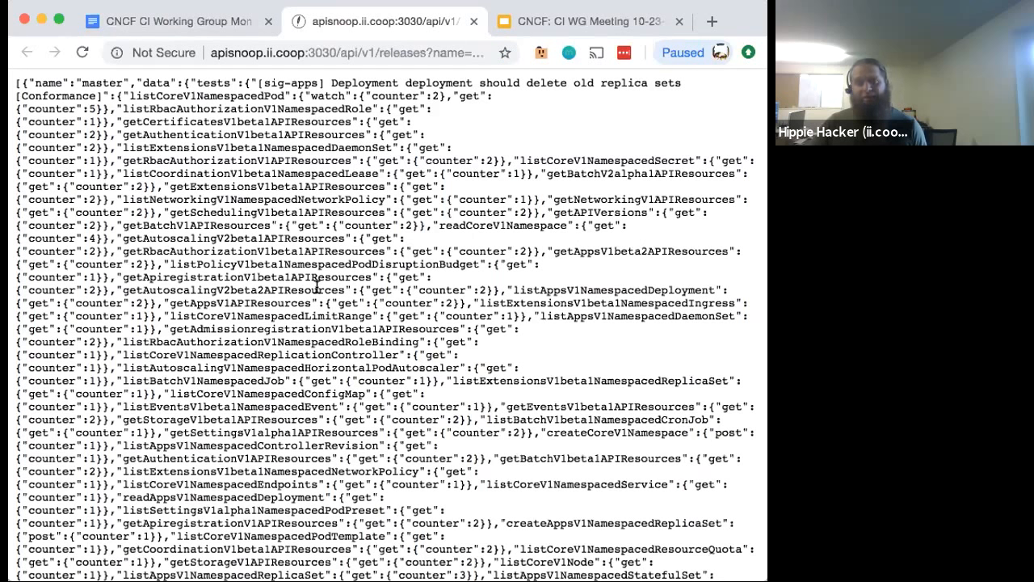
{"action": "scroll", "coordinate": [317, 287], "scroll_direction": "down", "scroll_amount": 2}
{"action": "scroll", "coordinate": [317, 287], "scroll_direction": "down", "scroll_amount": 3}
{"action": "scroll", "coordinate": [318, 287], "scroll_direction": "down", "scroll_amount": 5}
{"action": "scroll", "coordinate": [317, 287], "scroll_direction": "down", "scroll_amount": 3}
{"action": "scroll", "coordinate": [317, 287], "scroll_direction": "down", "scroll_amount": 3}
{"action": "scroll", "coordinate": [317, 287], "scroll_direction": "down", "scroll_amount": 3}
{"action": "scroll", "coordinate": [317, 287], "scroll_direction": "down", "scroll_amount": 2}
{"action": "scroll", "coordinate": [316, 287], "scroll_direction": "down", "scroll_amount": 3}
{"action": "scroll", "coordinate": [317, 287], "scroll_direction": "down", "scroll_amount": 3}
{"action": "scroll", "coordinate": [317, 287], "scroll_direction": "down", "scroll_amount": 2}
{"action": "scroll", "coordinate": [317, 287], "scroll_direction": "down", "scroll_amount": 3}
{"action": "scroll", "coordinate": [317, 287], "scroll_direction": "down", "scroll_amount": 3}
{"action": "scroll", "coordinate": [317, 287], "scroll_direction": "down", "scroll_amount": 3}
{"action": "scroll", "coordinate": [317, 286], "scroll_direction": "down", "scroll_amount": 3}
{"action": "scroll", "coordinate": [395, 238], "scroll_direction": "down", "scroll_amount": 2}
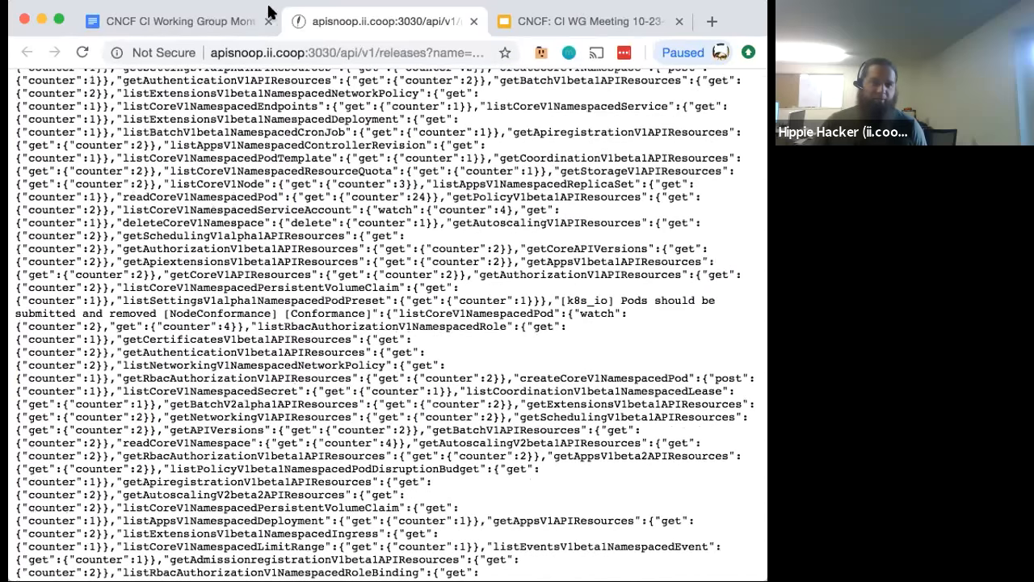
From the agenda, open the second APIv1 link, apisnoop.ii.coop:3000, in a new tab
{"action": "left_click", "coordinate": [215, 21]}
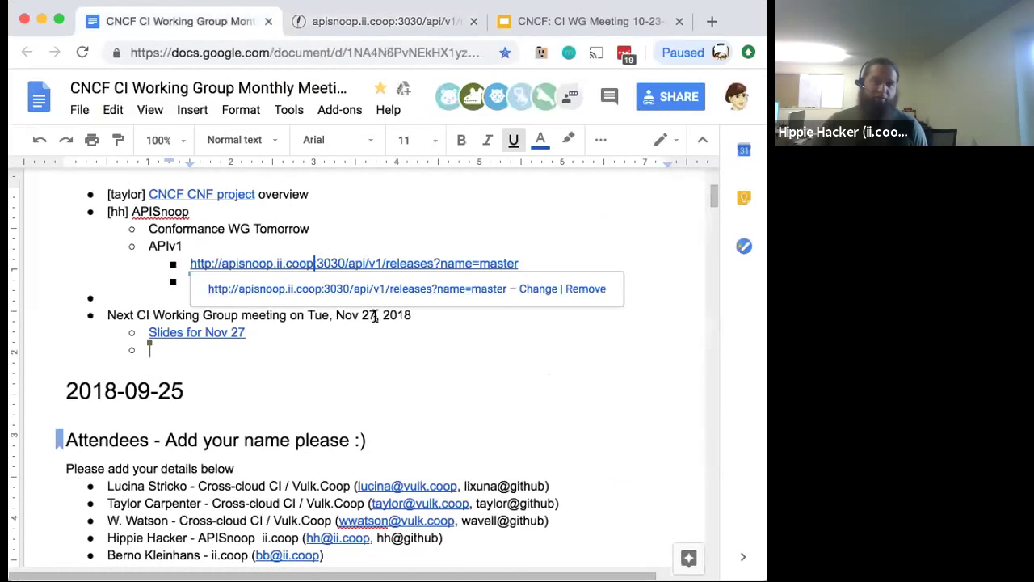
{"action": "left_click", "coordinate": [367, 376]}
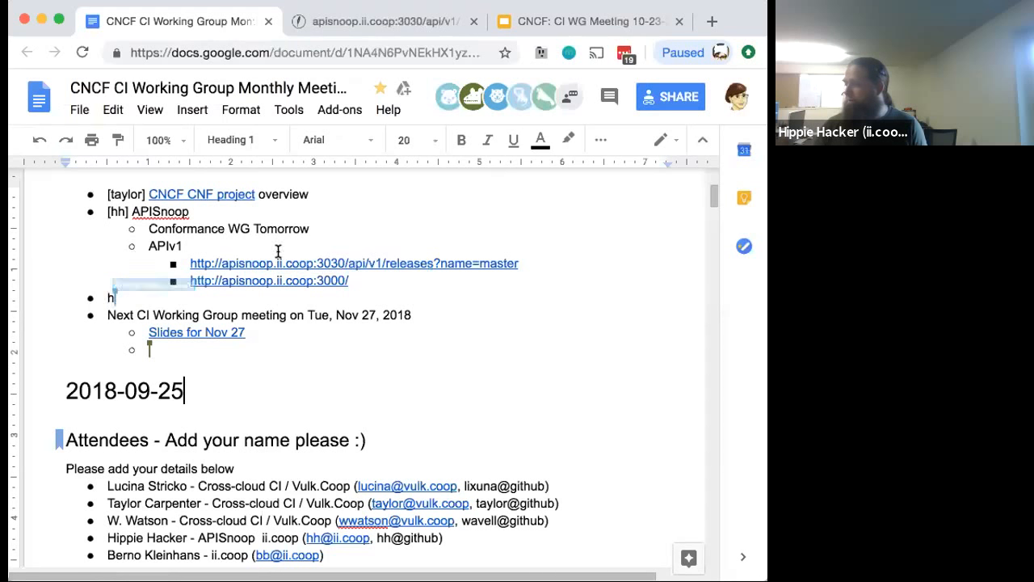
{"action": "left_click", "coordinate": [276, 280]}
{"action": "left_click", "coordinate": [281, 306]}
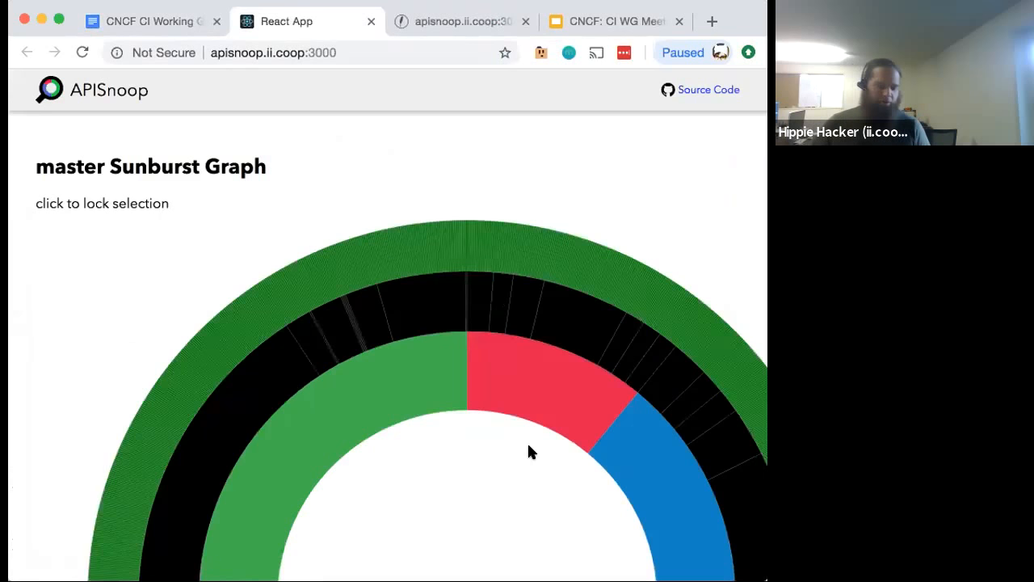
{"action": "scroll", "coordinate": [530, 451], "scroll_direction": "down", "scroll_amount": 2}
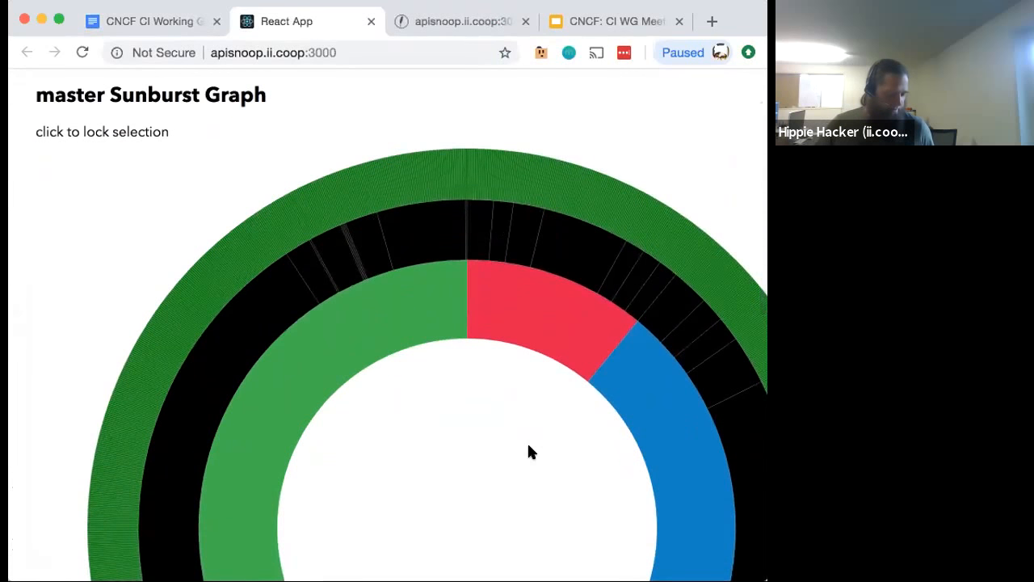
{"action": "scroll", "coordinate": [529, 451], "scroll_direction": "down", "scroll_amount": 2}
{"action": "scroll", "coordinate": [529, 450], "scroll_direction": "down", "scroll_amount": 5}
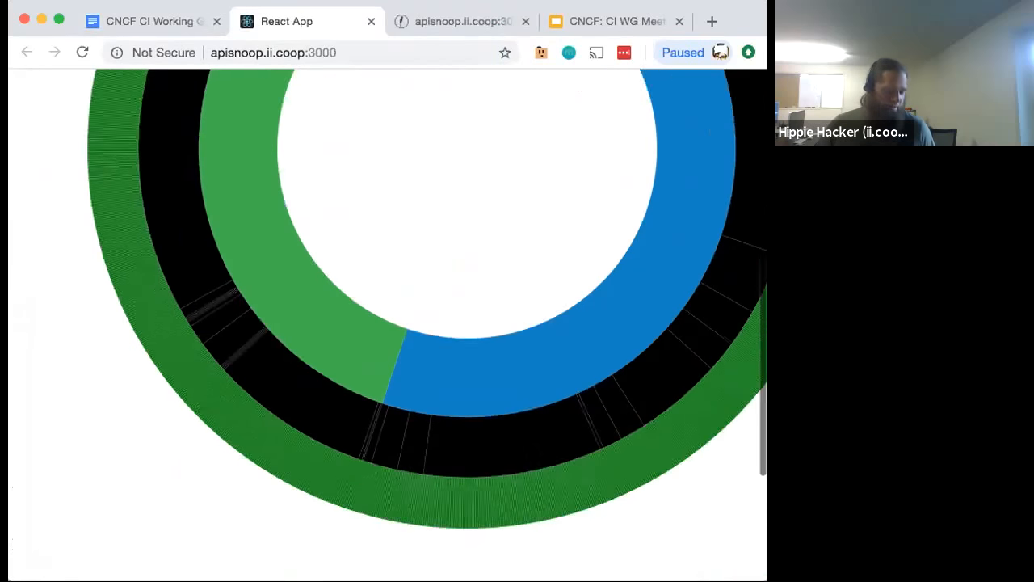
{"action": "scroll", "coordinate": [529, 445], "scroll_direction": "down", "scroll_amount": 1}
{"action": "scroll", "coordinate": [529, 446], "scroll_direction": "down", "scroll_amount": 2}
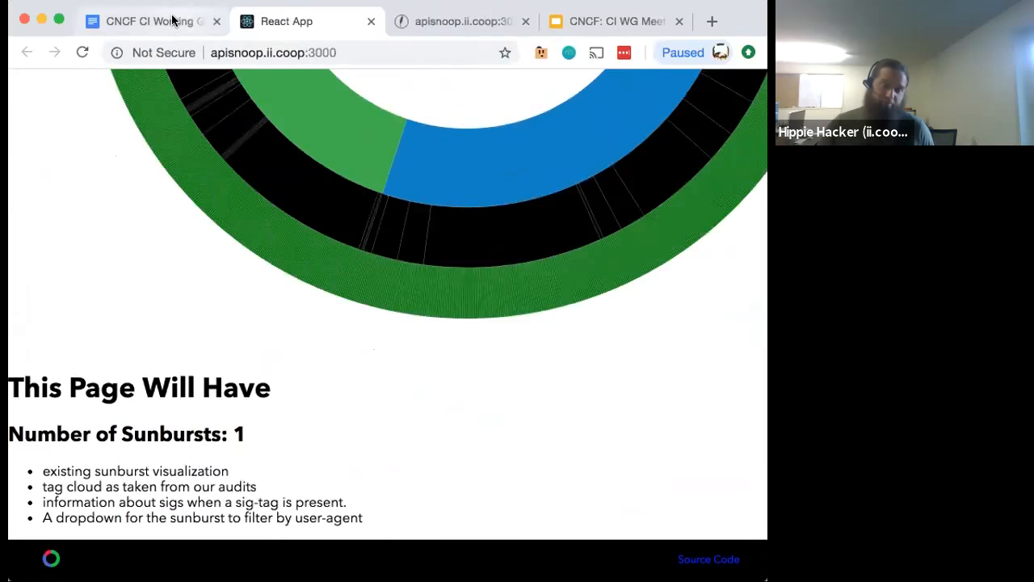
{"action": "scroll", "coordinate": [360, 218], "scroll_direction": "up", "scroll_amount": 5}
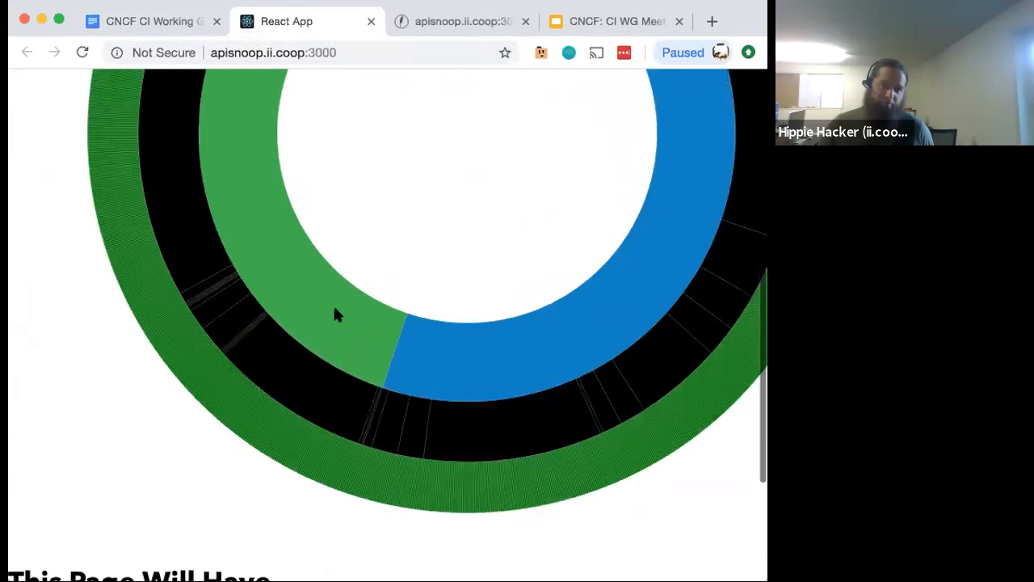
{"action": "scroll", "coordinate": [321, 328], "scroll_direction": "up", "scroll_amount": 2}
{"action": "scroll", "coordinate": [322, 328], "scroll_direction": "up", "scroll_amount": 1}
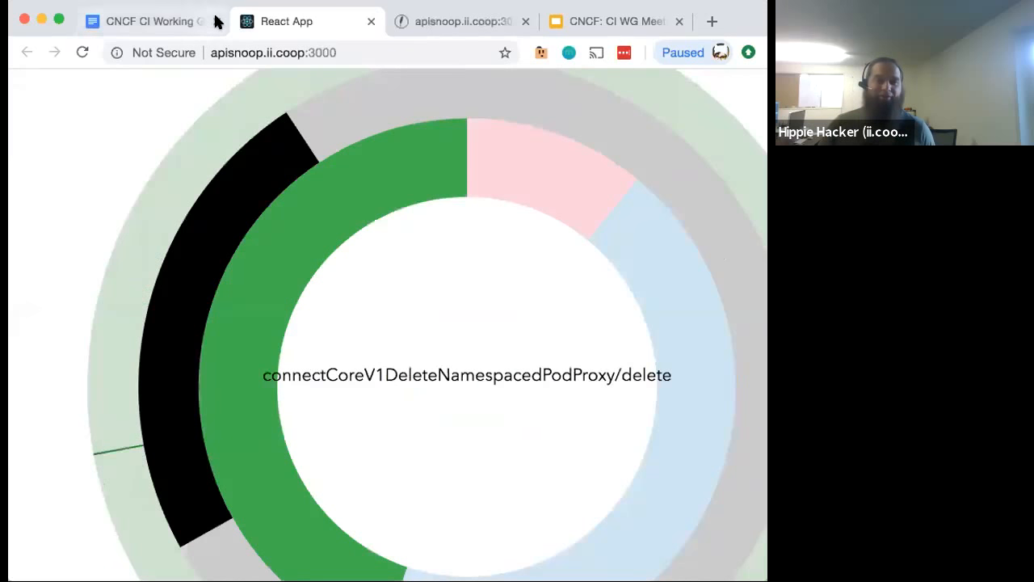
Leave the APISnoop sunburst graph and return to the working group agenda document
{"action": "left_click", "coordinate": [171, 21]}
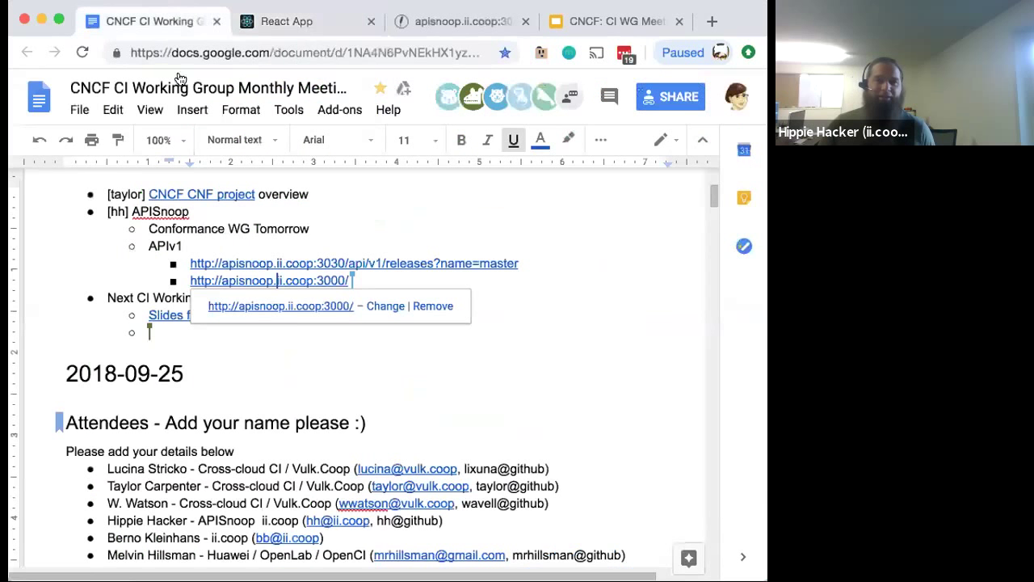
Add a 'KubeCon China presentation' sub-item under APISnoop after the APIv1 links
{"action": "left_click", "coordinate": [183, 334]}
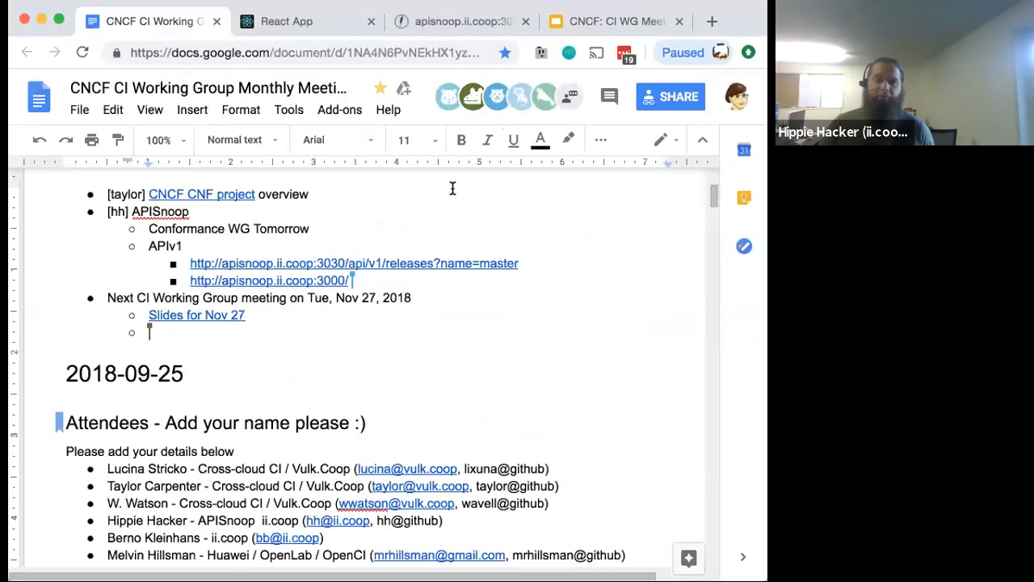
{"action": "left_click", "coordinate": [404, 263]}
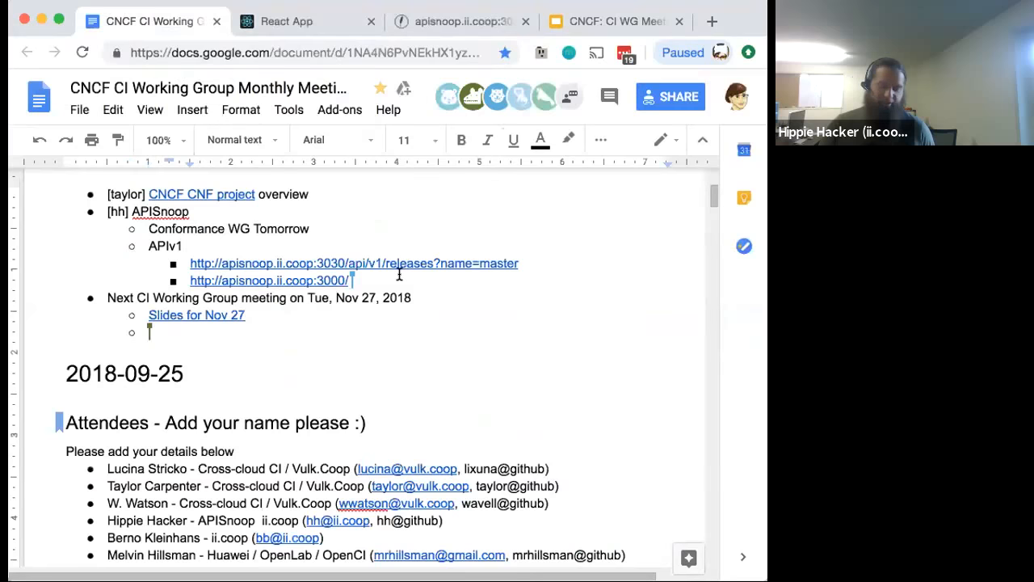
{"action": "key", "text": "Return"}
{"action": "key", "text": "shift+Tab"}
{"action": "type", "text": "KubeCon China "}
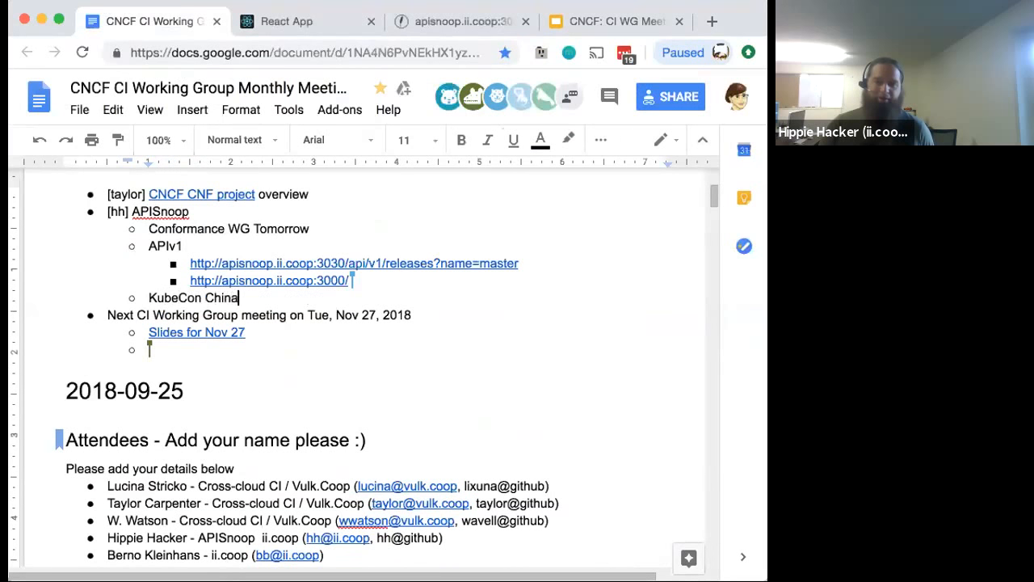
{"action": "type", "text": "presentation"}
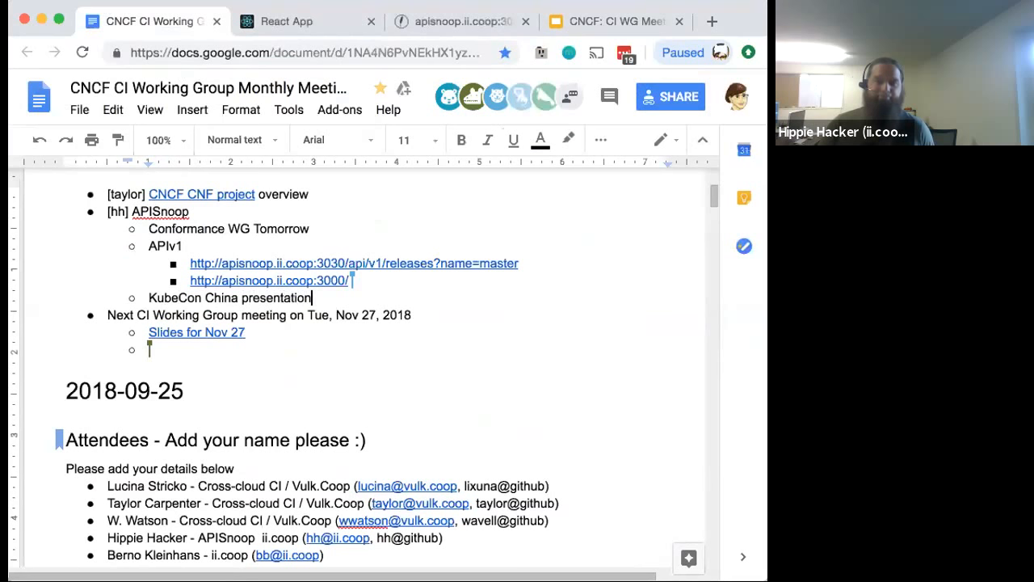
Add a top-level 'Other topics?' bullet with an empty nested sub-item beneath it
{"action": "key", "text": "Return"}
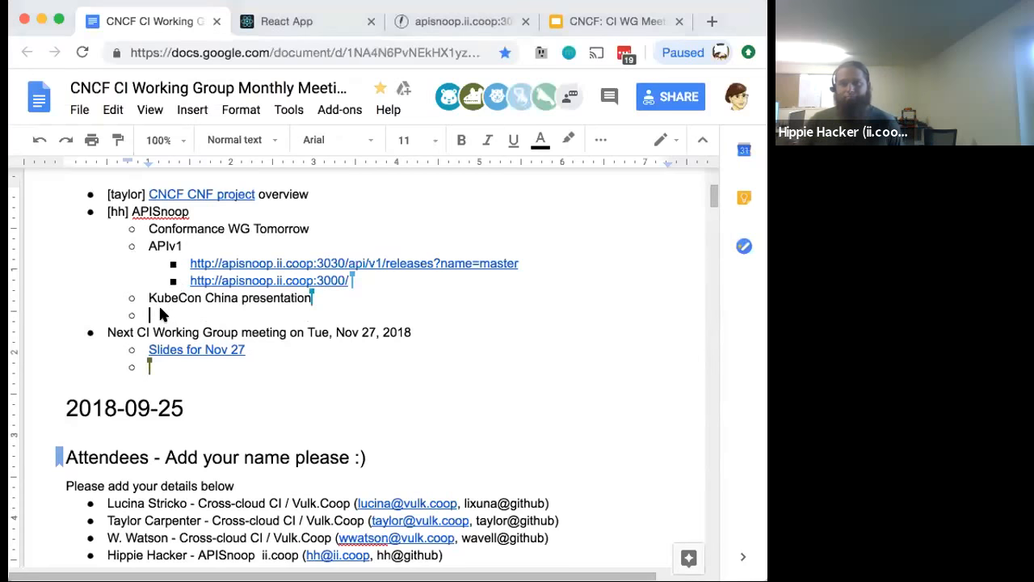
{"action": "key", "text": "shift+Tab"}
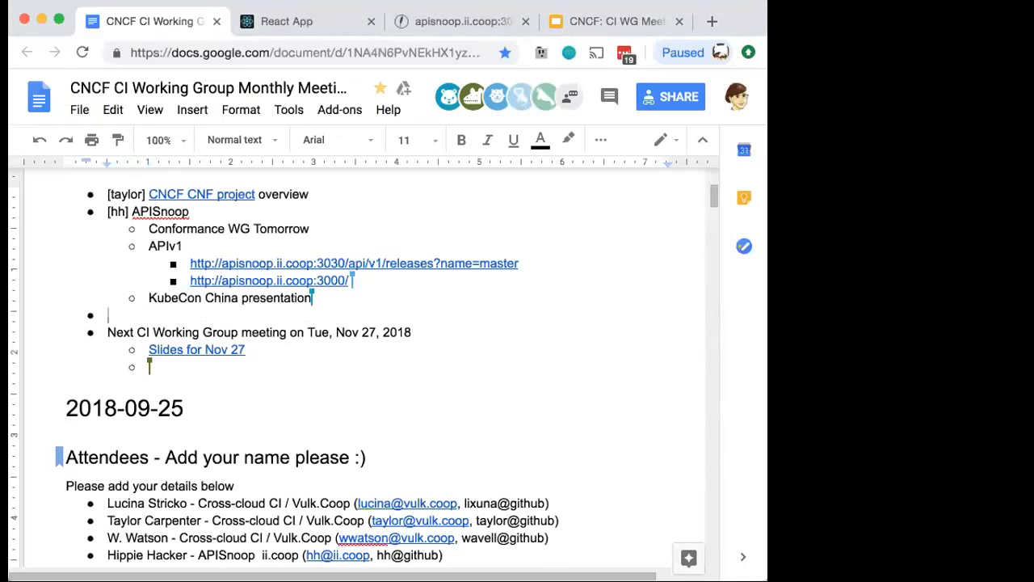
{"action": "type", "text": "Other topics?"}
{"action": "key", "text": "Return"}
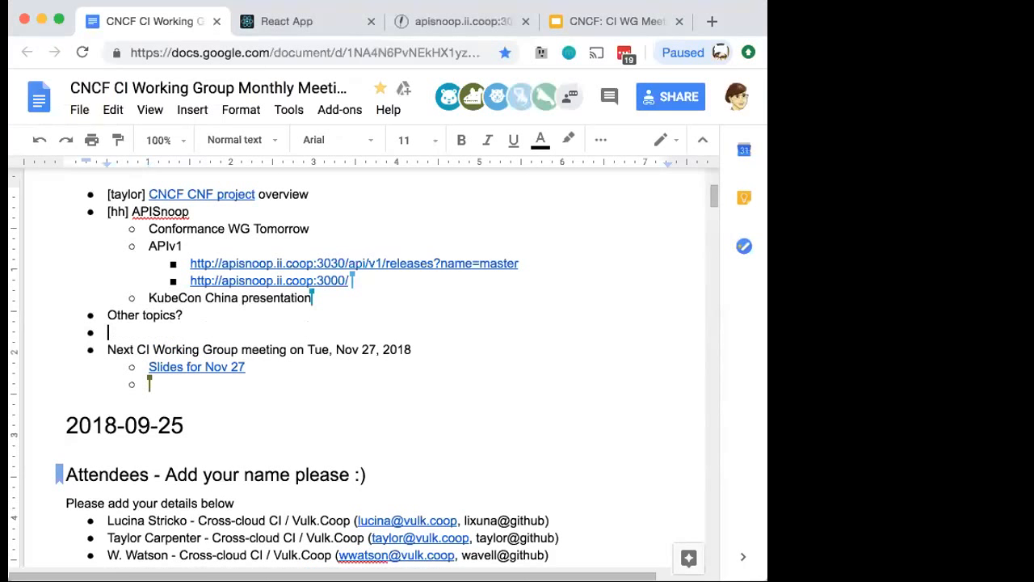
{"action": "key", "text": "Tab"}
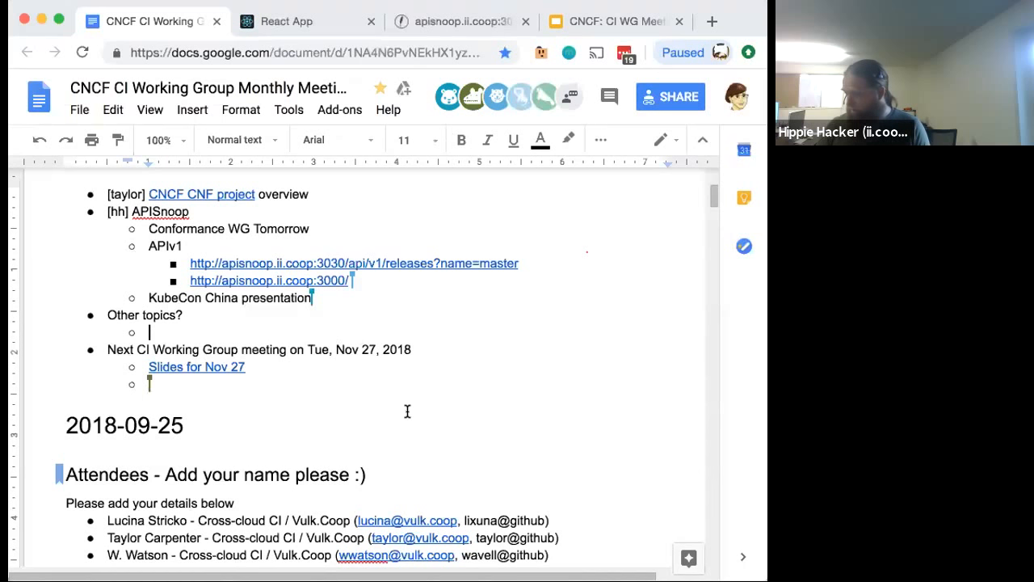
Find the sched.co link under Other topics? and open the KubeCon China talk page in a new tab
{"action": "left_click", "coordinate": [261, 437]}
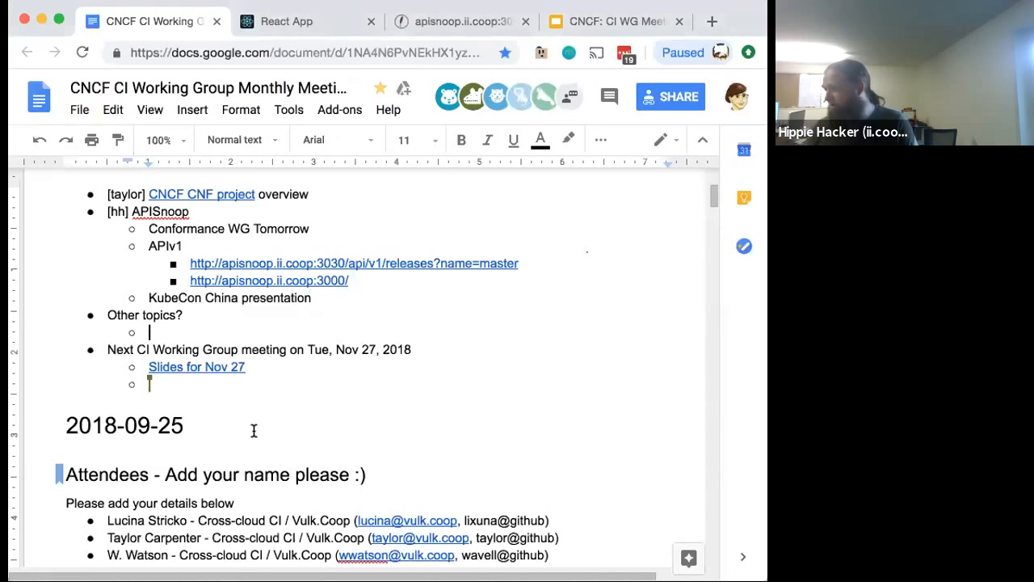
{"action": "key", "text": "ctrl+f"}
{"action": "type", "text": "sched"}
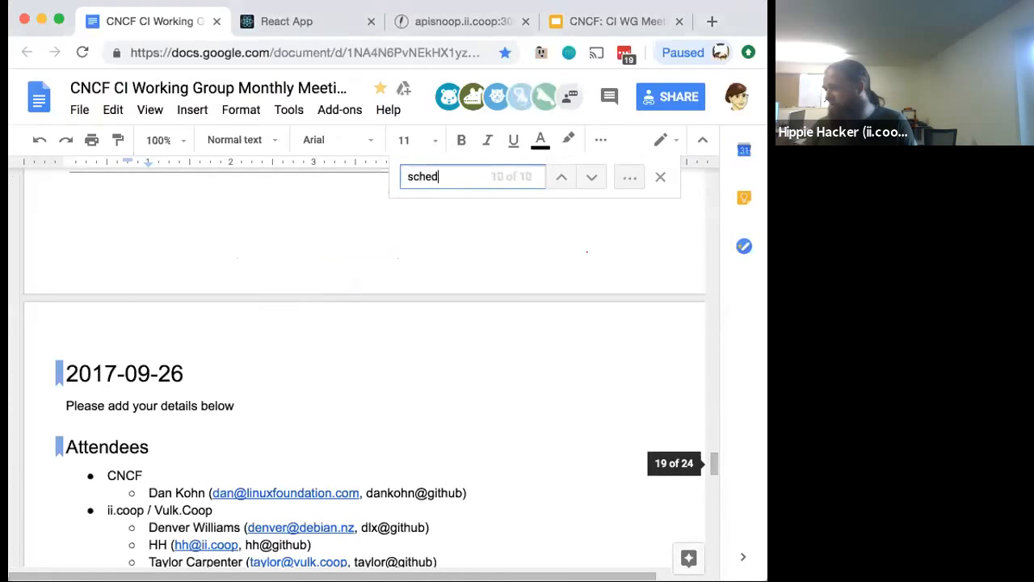
{"action": "key", "text": "Return"}
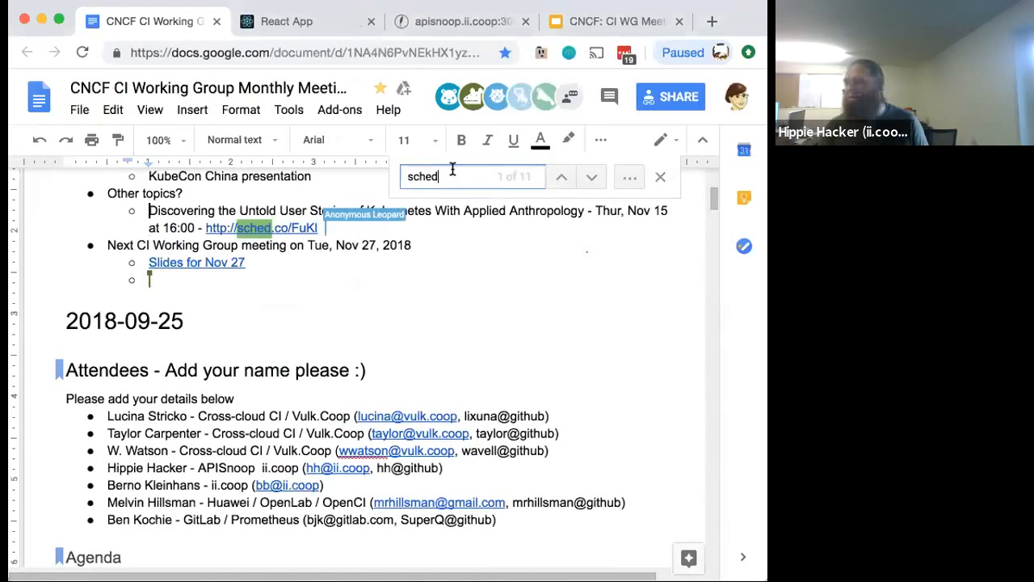
{"action": "left_click", "coordinate": [660, 176]}
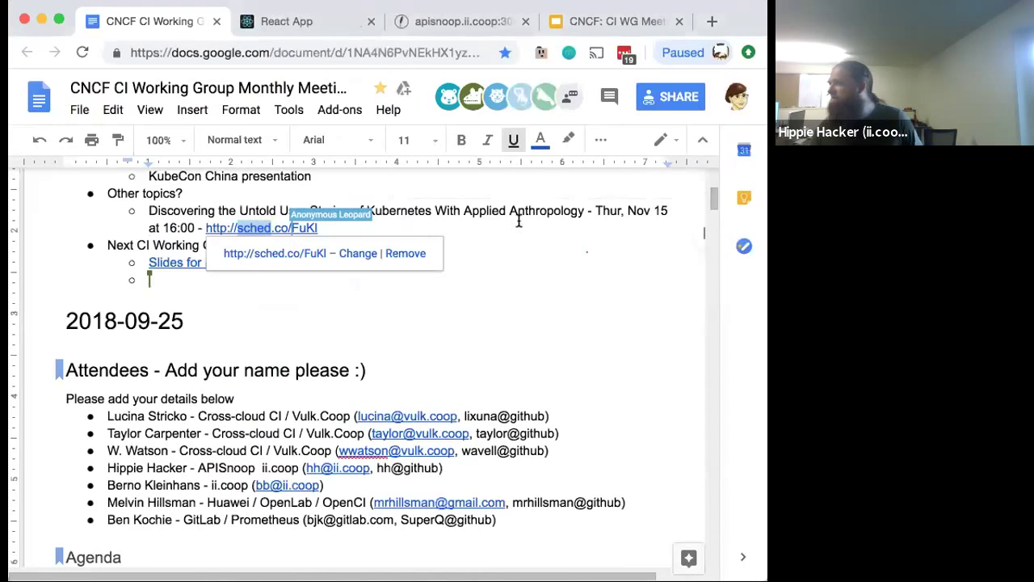
{"action": "left_click", "coordinate": [293, 255]}
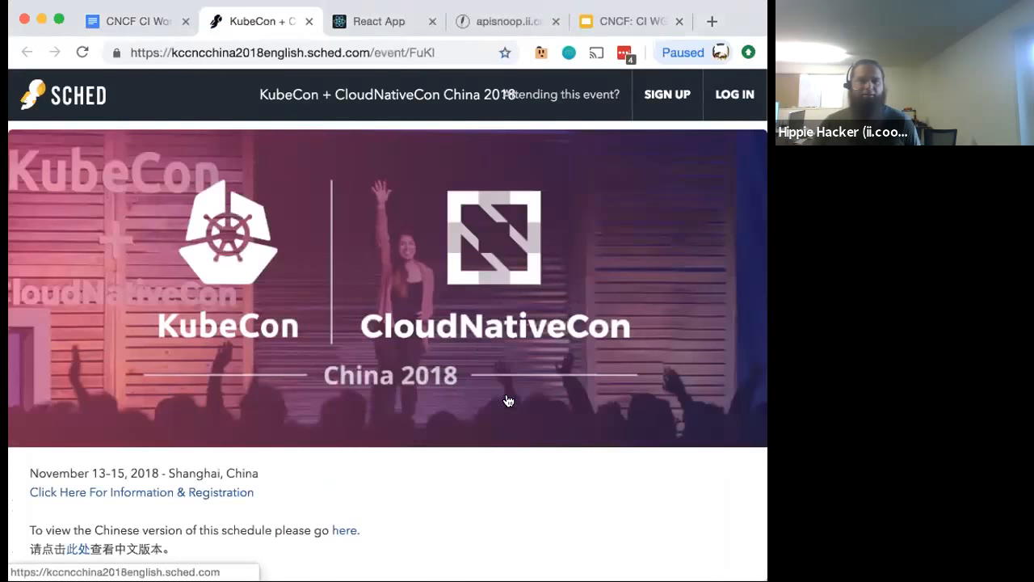
{"action": "scroll", "coordinate": [509, 404], "scroll_direction": "down", "scroll_amount": 2}
{"action": "scroll", "coordinate": [510, 414], "scroll_direction": "down", "scroll_amount": 3}
{"action": "scroll", "coordinate": [510, 414], "scroll_direction": "down", "scroll_amount": 4}
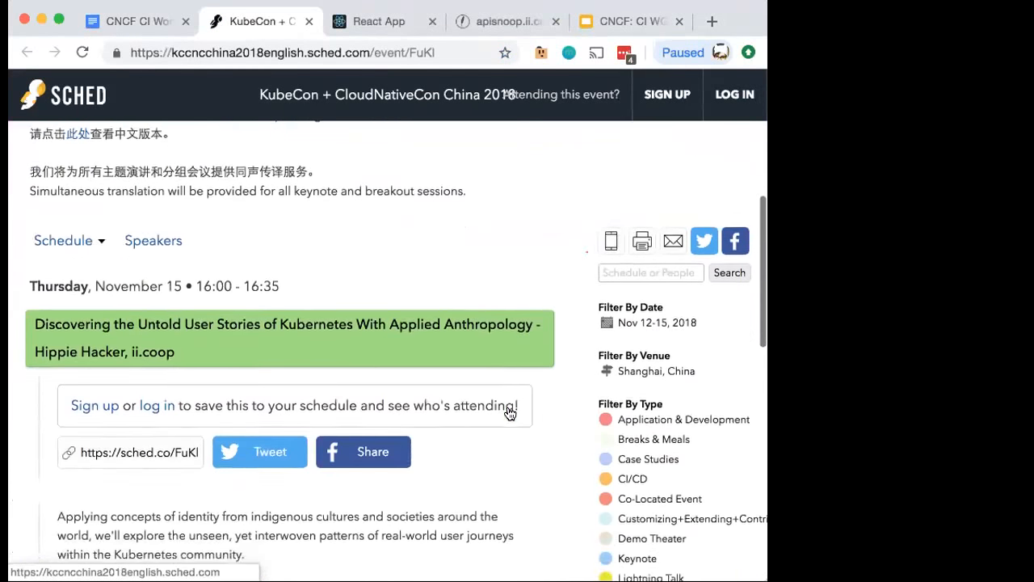
{"action": "scroll", "coordinate": [510, 413], "scroll_direction": "down", "scroll_amount": 2}
{"action": "scroll", "coordinate": [510, 413], "scroll_direction": "down", "scroll_amount": 1}
{"action": "scroll", "coordinate": [509, 413], "scroll_direction": "down", "scroll_amount": 1}
{"action": "scroll", "coordinate": [510, 413], "scroll_direction": "down", "scroll_amount": 1}
{"action": "scroll", "coordinate": [510, 412], "scroll_direction": "down", "scroll_amount": 1}
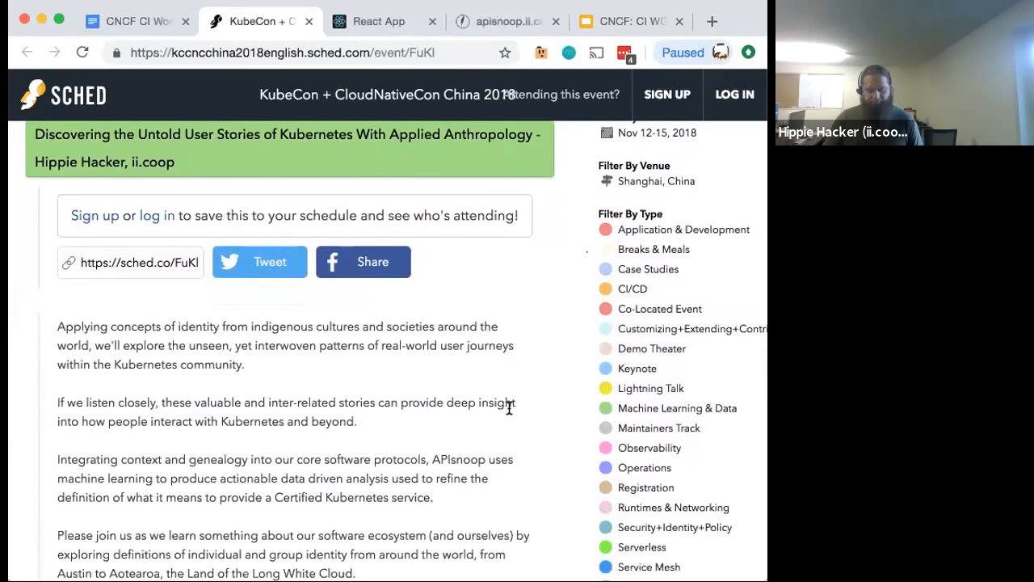
{"action": "scroll", "coordinate": [509, 408], "scroll_direction": "down", "scroll_amount": 3}
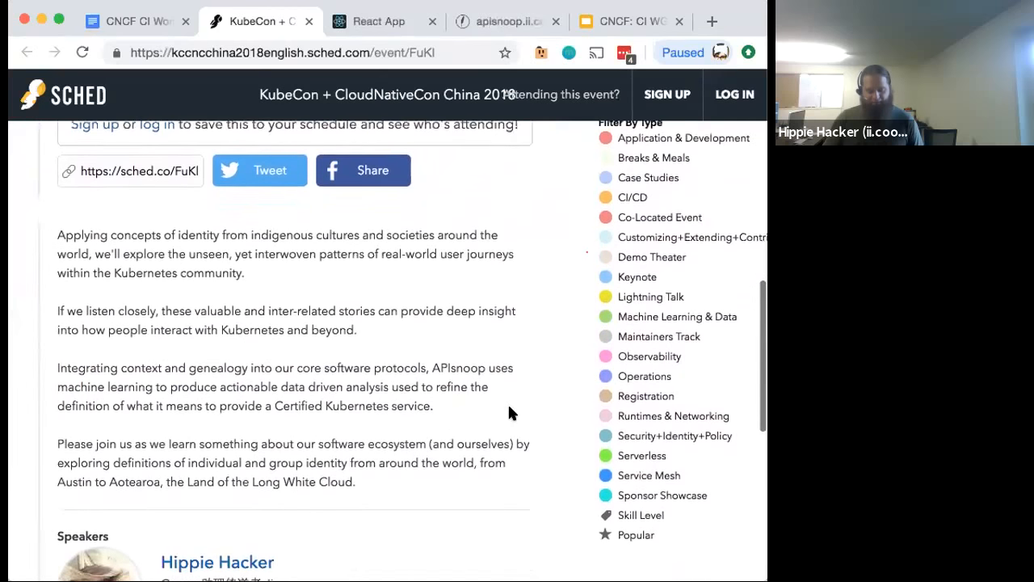
{"action": "scroll", "coordinate": [509, 408], "scroll_direction": "down", "scroll_amount": 1}
{"action": "scroll", "coordinate": [510, 411], "scroll_direction": "down", "scroll_amount": 2}
{"action": "scroll", "coordinate": [509, 411], "scroll_direction": "down", "scroll_amount": 3}
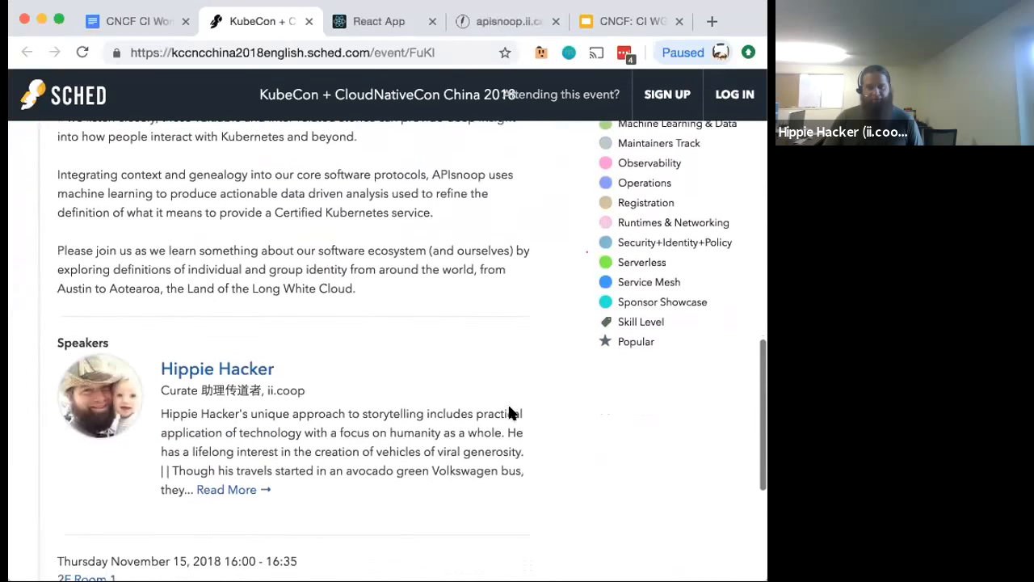
{"action": "scroll", "coordinate": [509, 406], "scroll_direction": "down", "scroll_amount": 1}
{"action": "scroll", "coordinate": [489, 372], "scroll_direction": "down", "scroll_amount": 2}
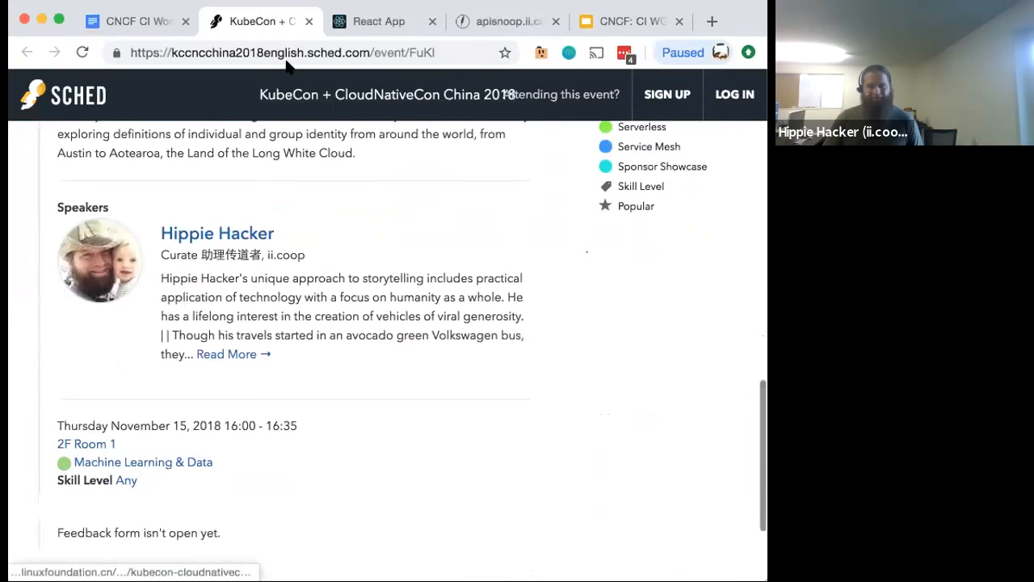
Back in the agenda, add an empty sub-item under Other topics below the talk link line
{"action": "left_click", "coordinate": [158, 20]}
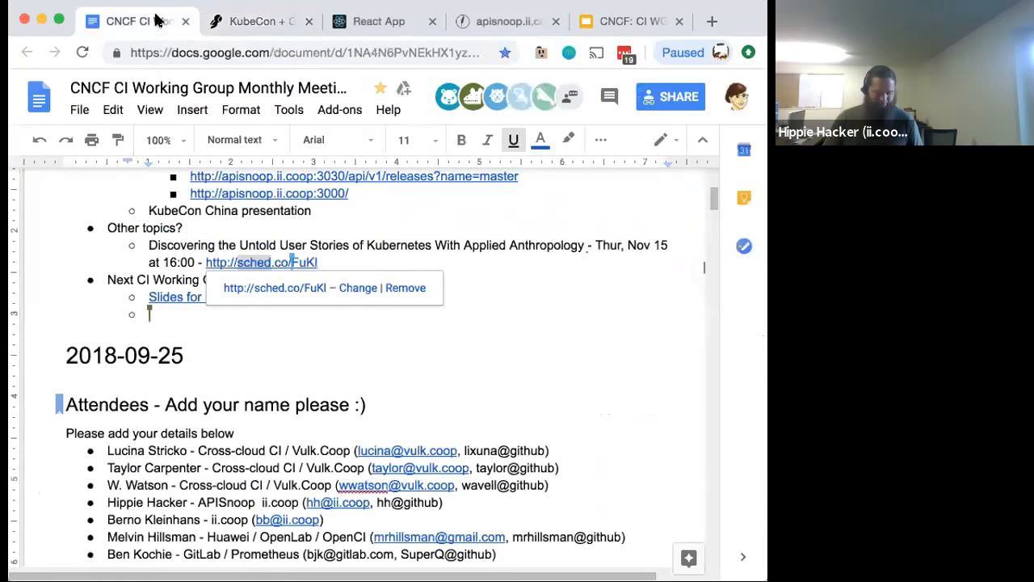
{"action": "key", "text": "End"}
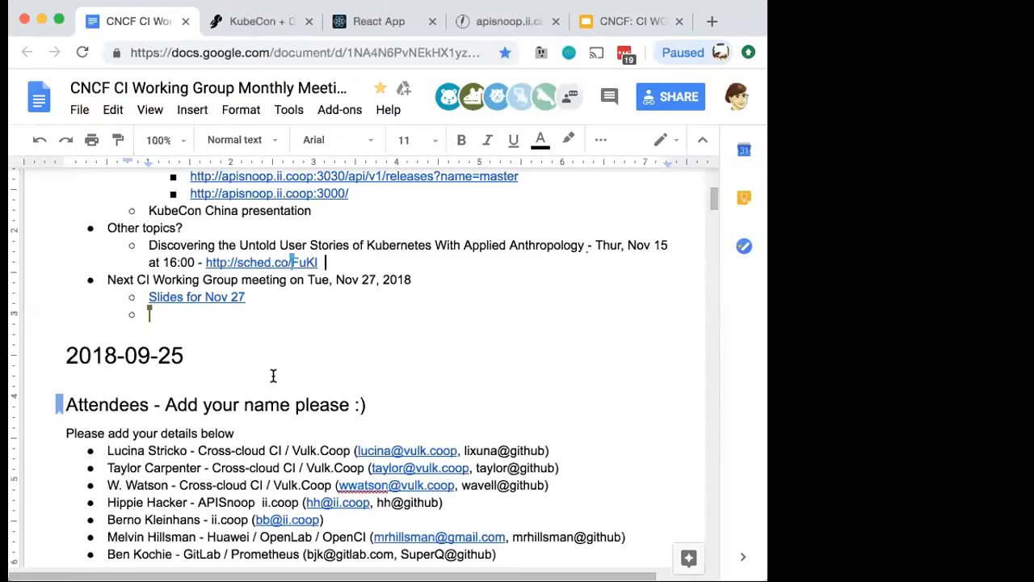
{"action": "key", "text": "Return"}
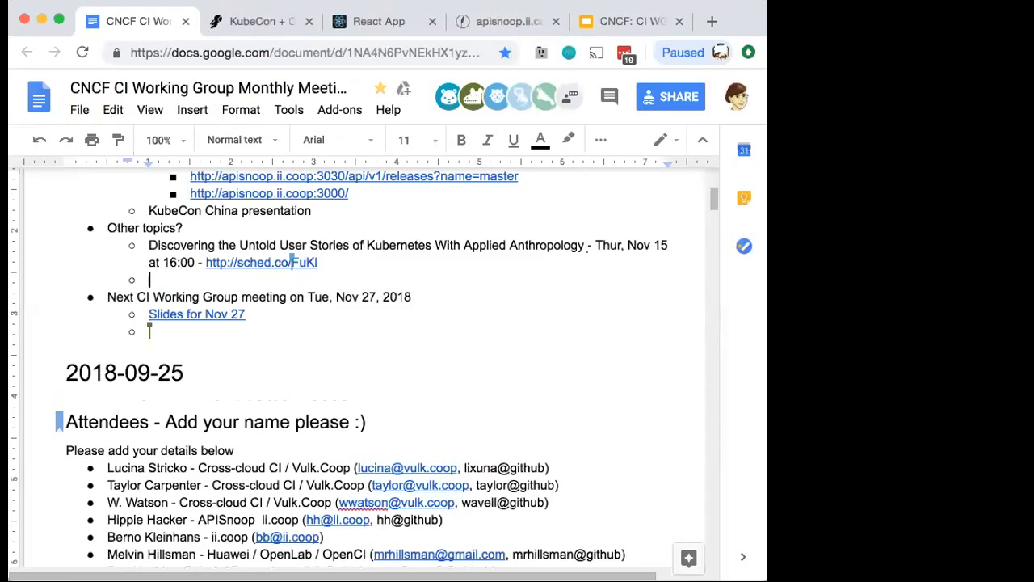
In the slide deck, review slides 23 Stay Connected and 24 How to connect with CI WG, selecting its body text
{"action": "left_click", "coordinate": [638, 22]}
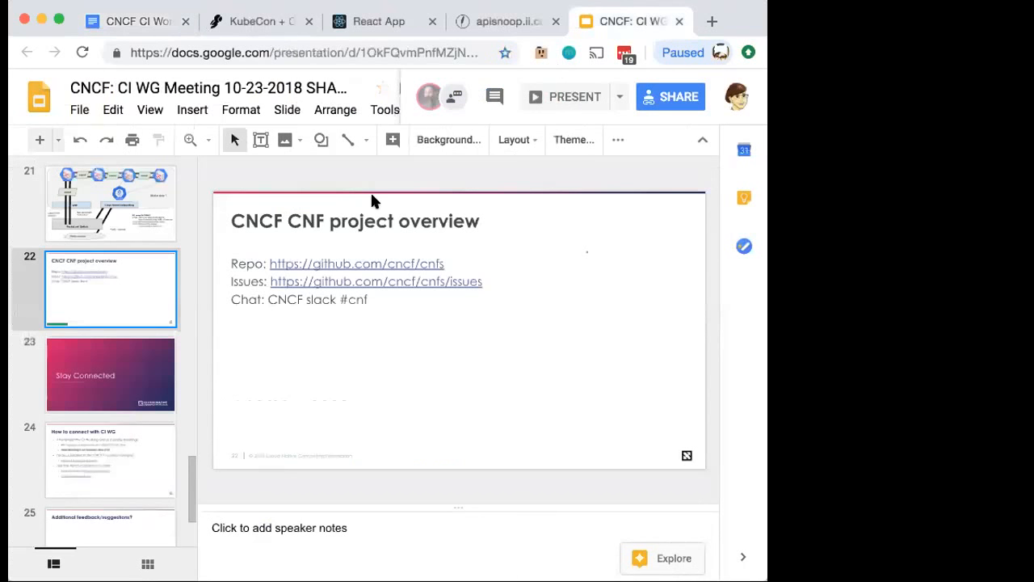
{"action": "left_click", "coordinate": [121, 299]}
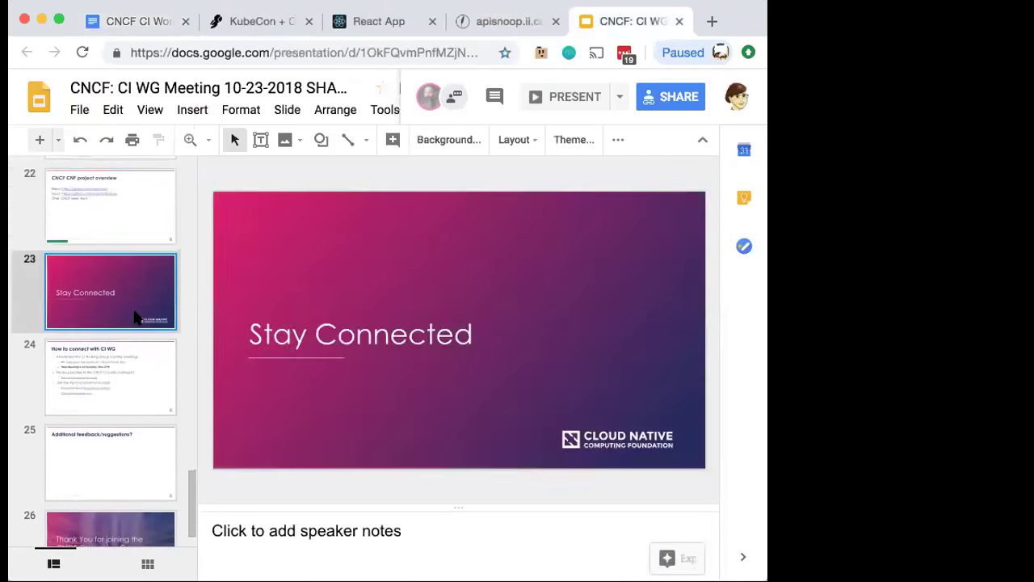
{"action": "left_click", "coordinate": [135, 406]}
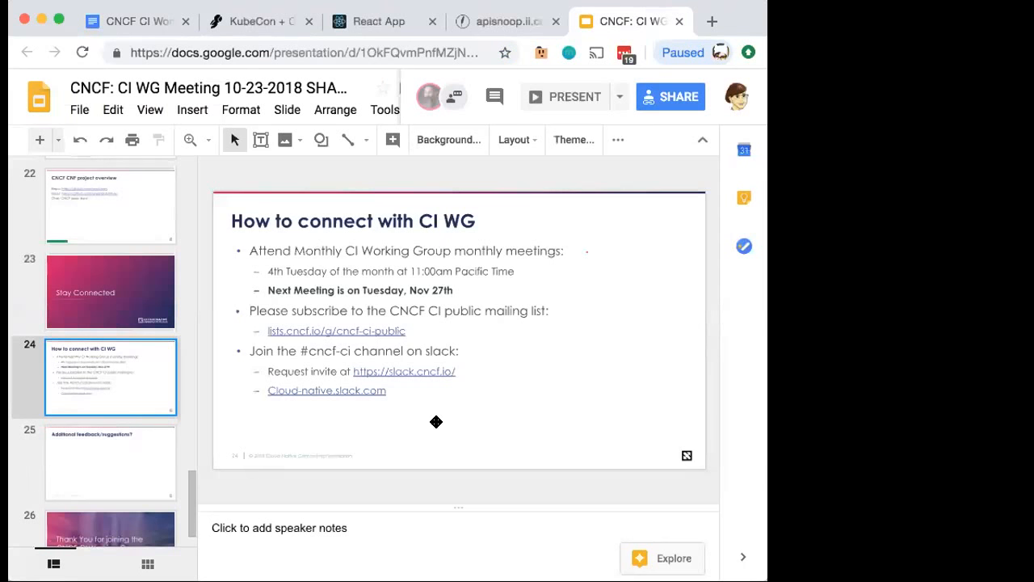
{"action": "left_click", "coordinate": [402, 380]}
{"action": "left_click_drag", "start_coordinate": [356, 372], "coordinate": [231, 255]}
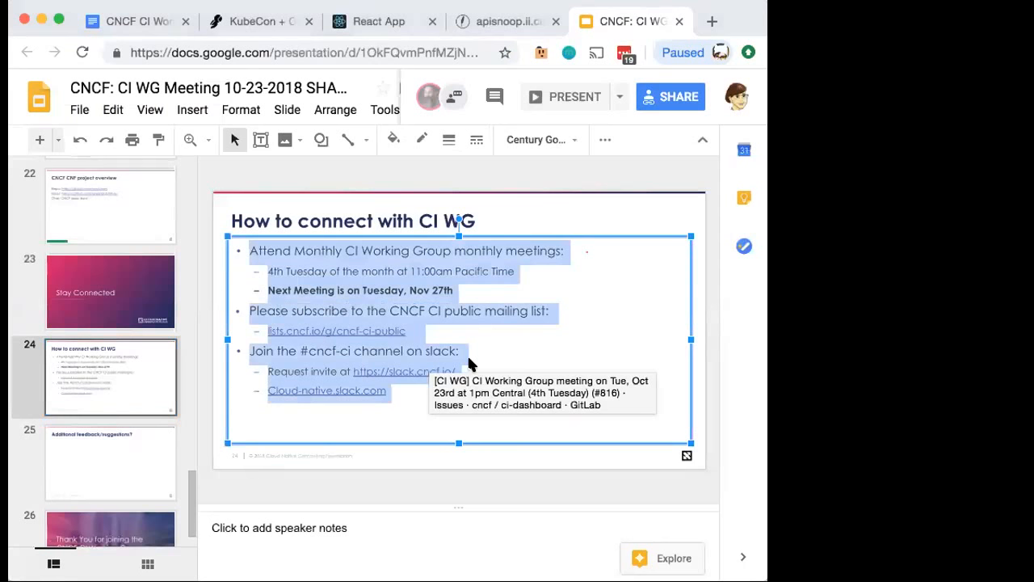
{"action": "left_click", "coordinate": [378, 452]}
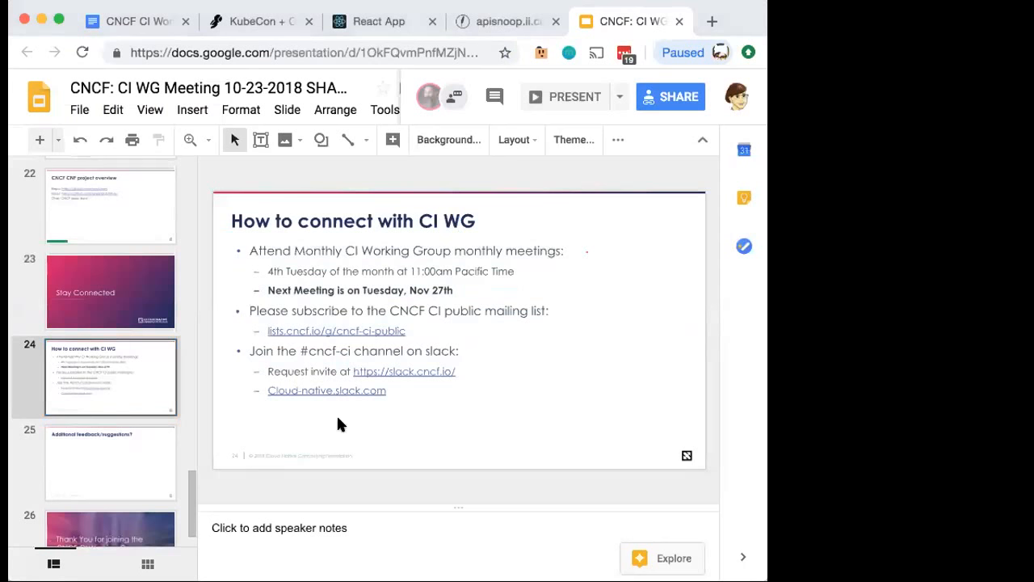
Review slide 25 Additional feedback/suggestions and the closing slide 26 thank-you
{"action": "left_click", "coordinate": [133, 450]}
{"action": "scroll", "coordinate": [132, 469], "scroll_direction": "down", "scroll_amount": 1}
{"action": "left_click", "coordinate": [135, 482]}
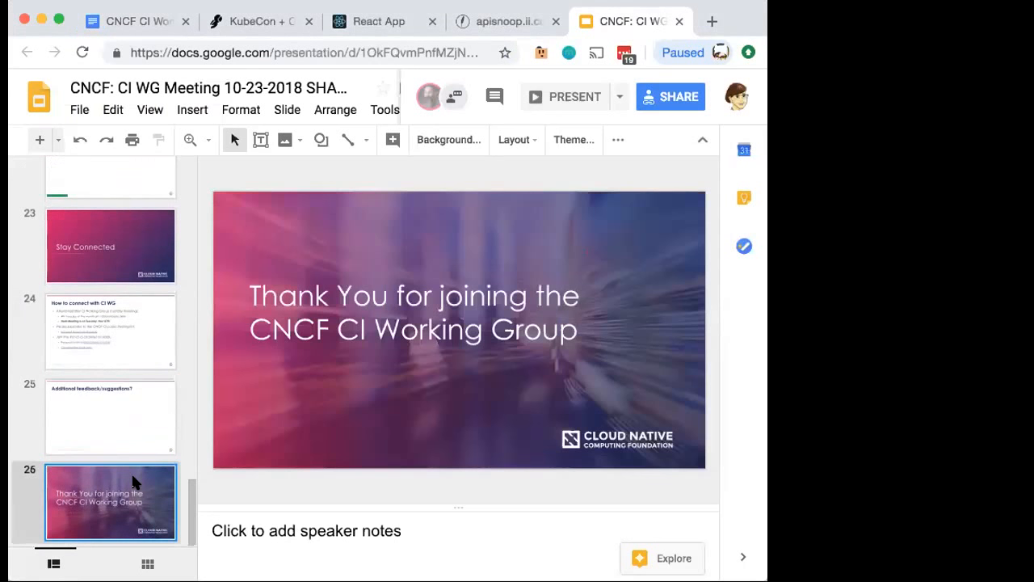